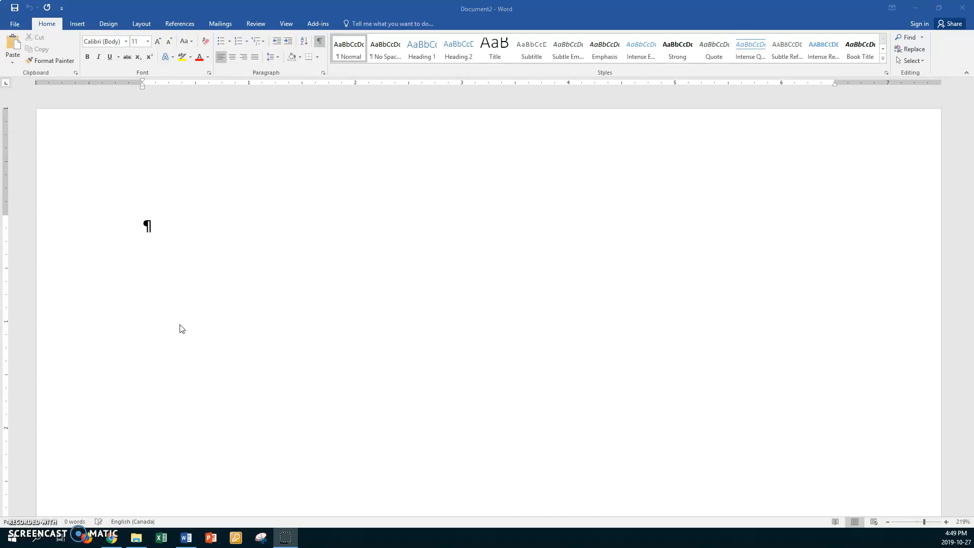
- Enter the label "Name" on the first line, followed by a tab space
left_click(386, 53)
left_click(164, 227)
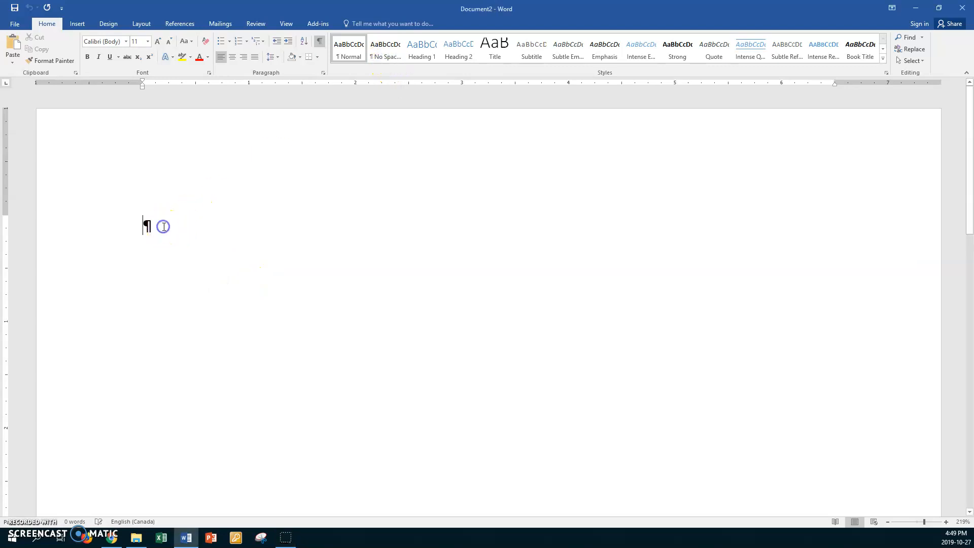
type("Name")
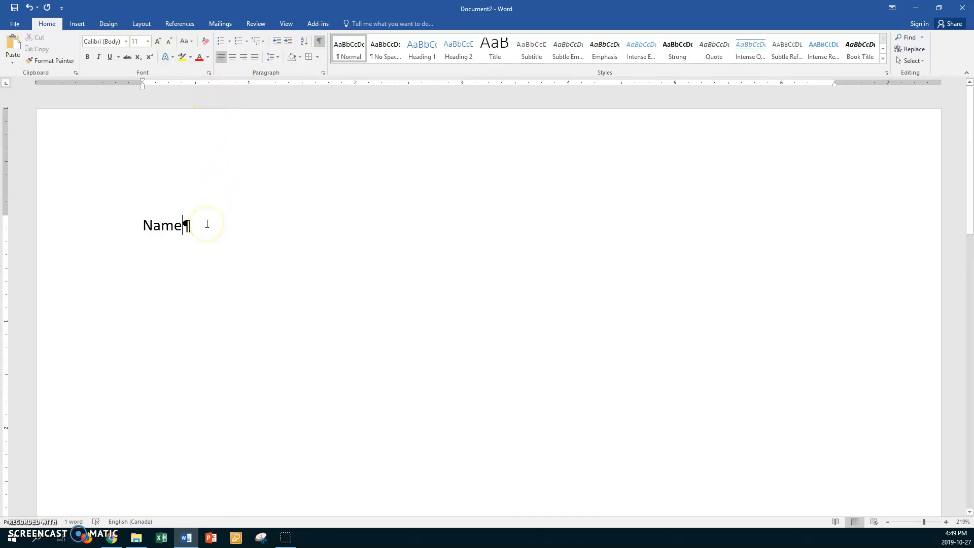
key("Tab")
- Start the step-by-step mail merge wizard for a Directory, using the current document, and advance to recipient selection
left_click(224, 24)
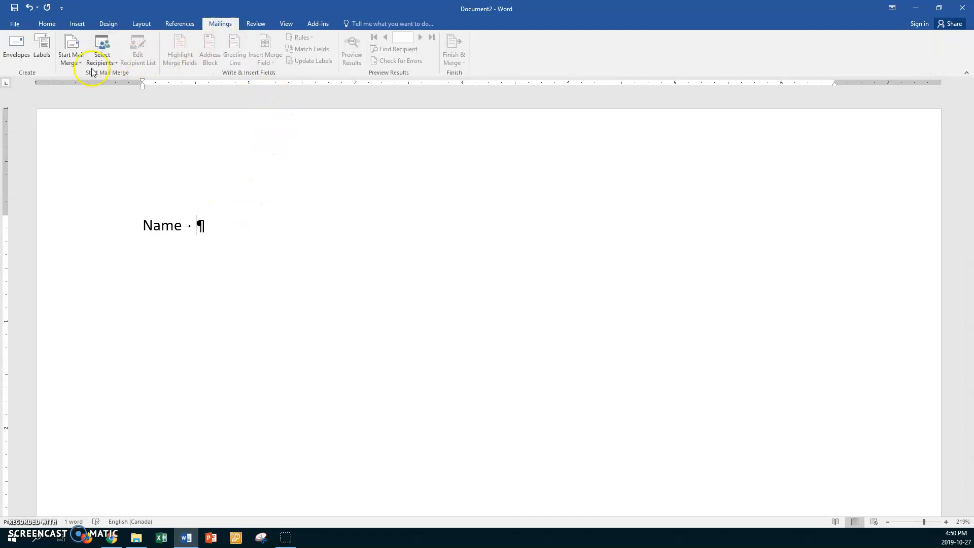
left_click(78, 60)
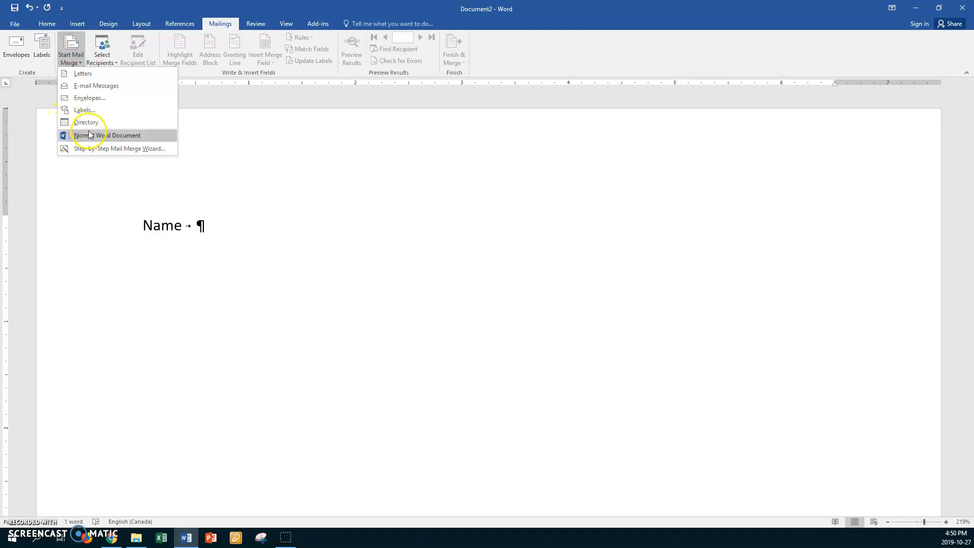
left_click(106, 148)
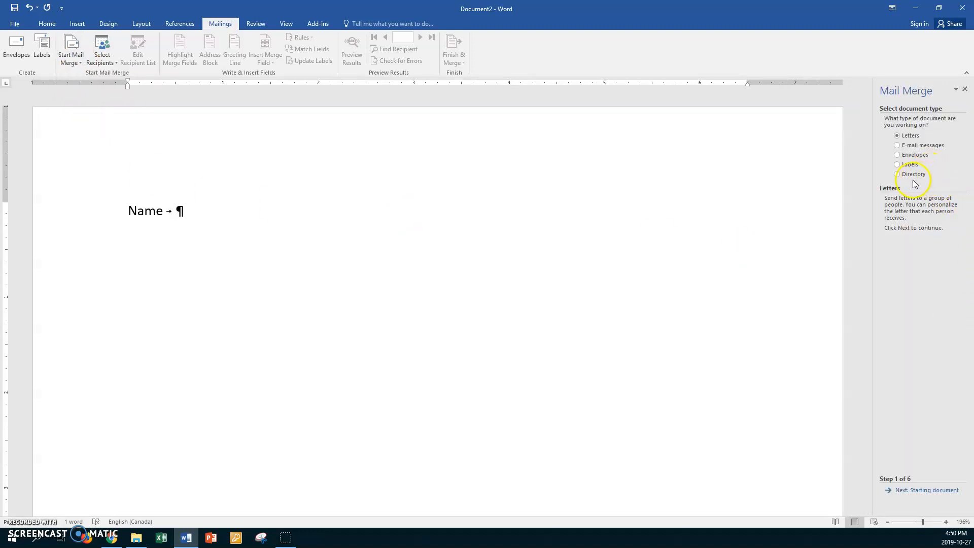
left_click(897, 175)
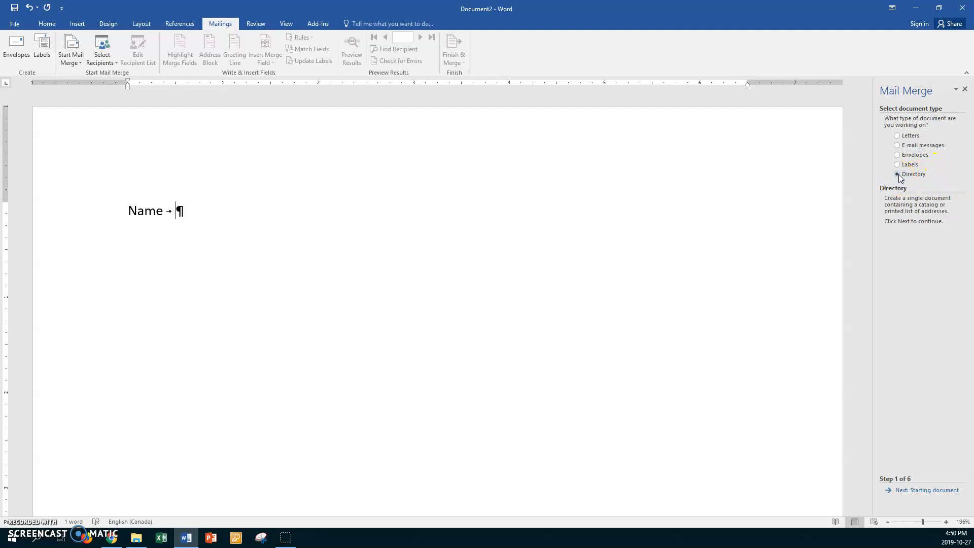
left_click(919, 489)
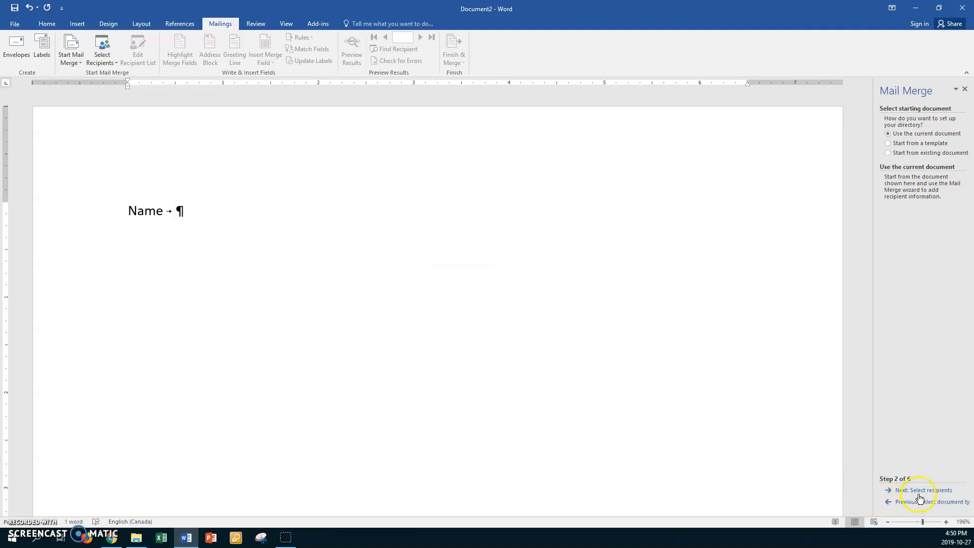
left_click(922, 491)
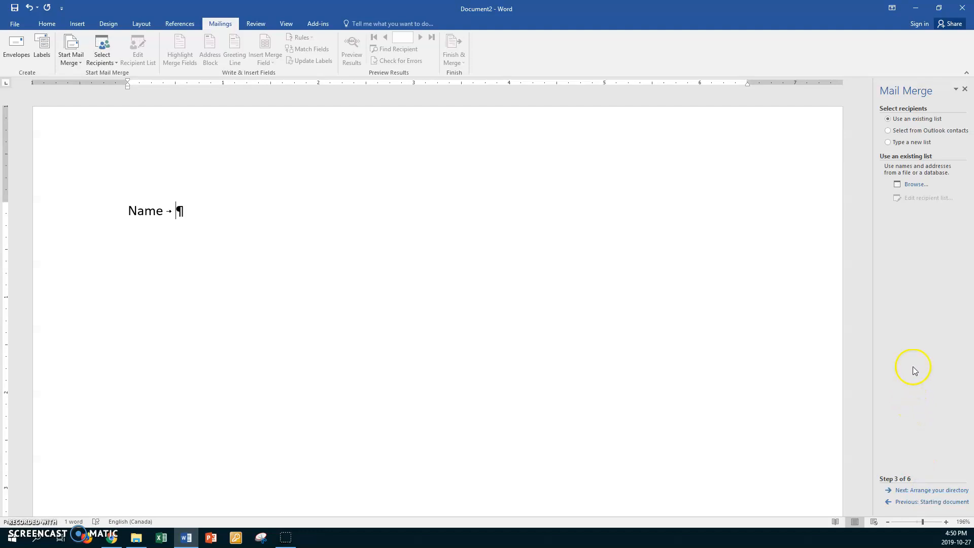
- Browse for an existing recipient list and open the ABT folder on the CLASSES V Drive
left_click(908, 183)
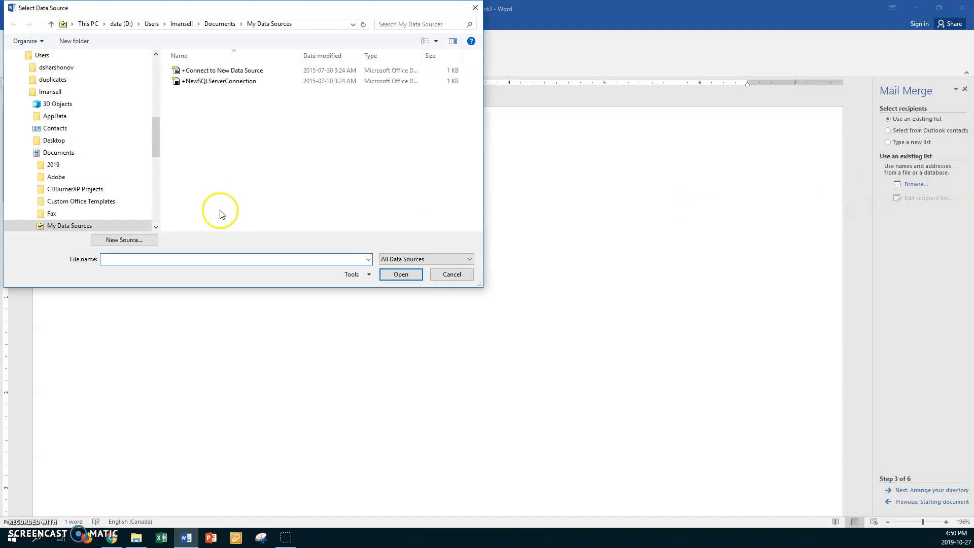
left_click_drag(158, 145, 175, 120)
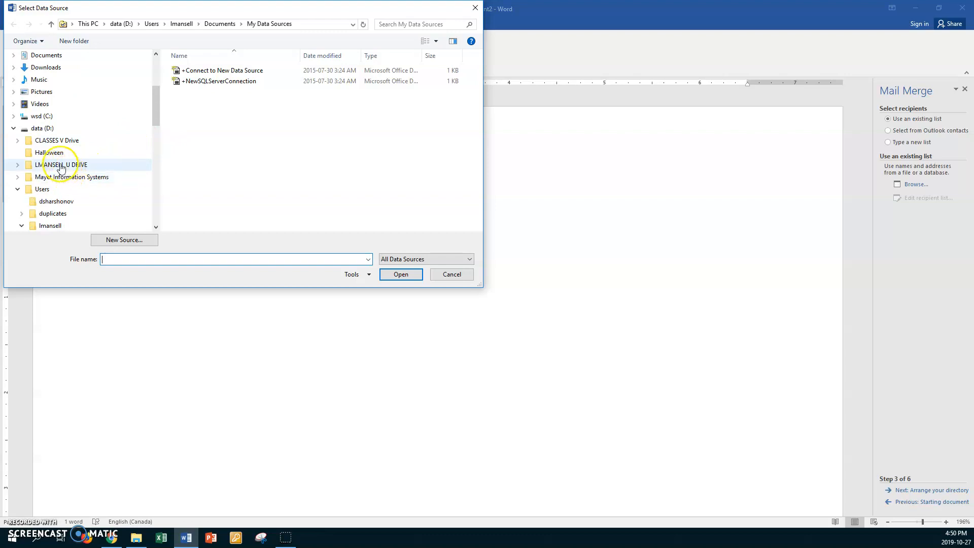
left_click(57, 141)
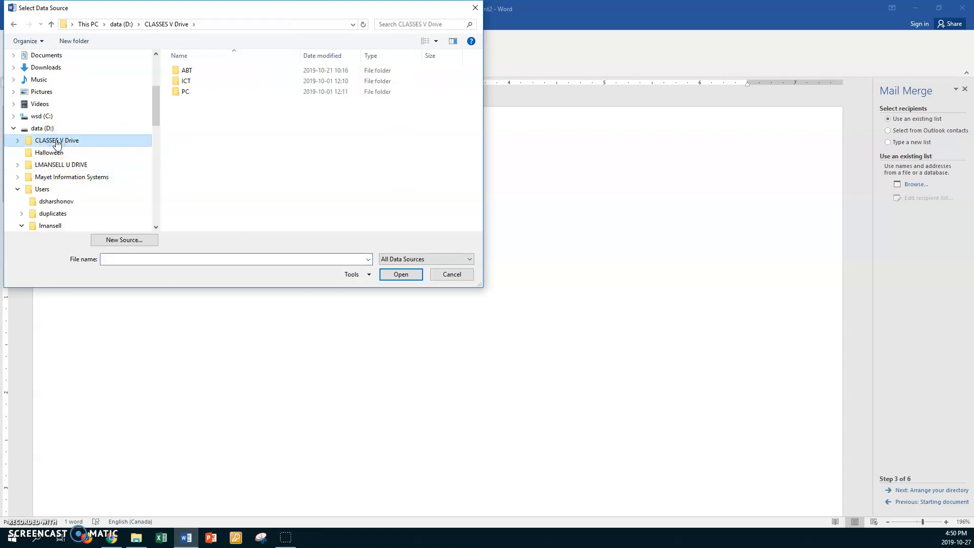
left_click(51, 168)
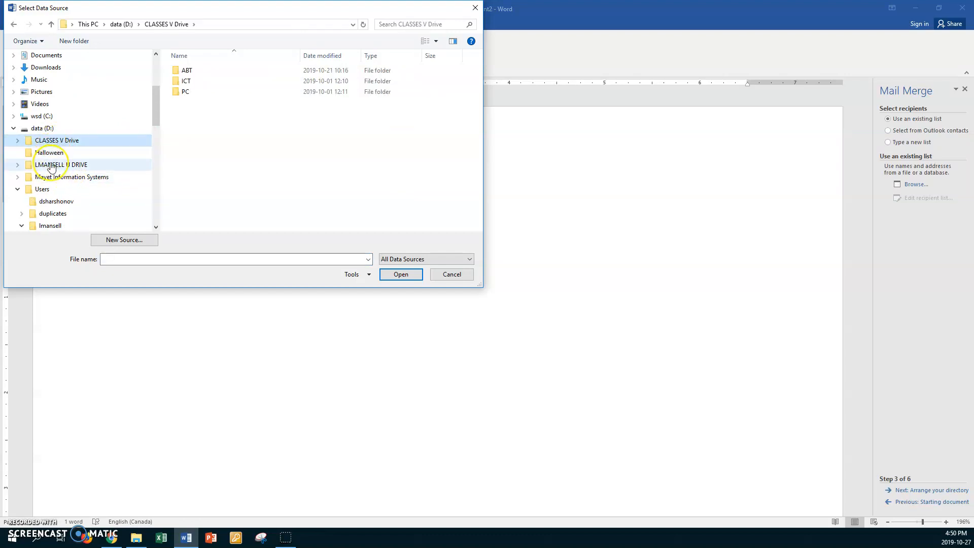
left_click(58, 142)
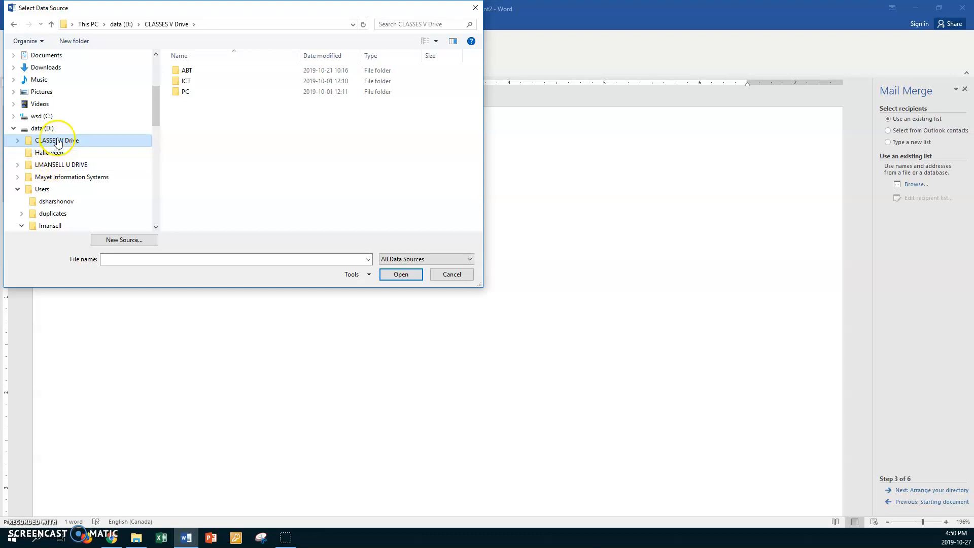
double_click(174, 70)
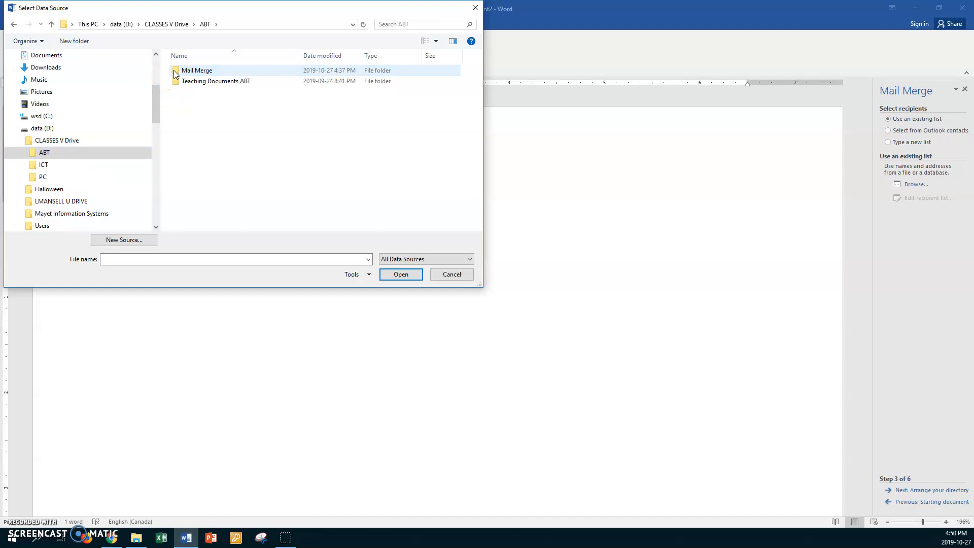
- Search the U drive's ABT Mail Merge folder for "pete"
left_click(80, 200)
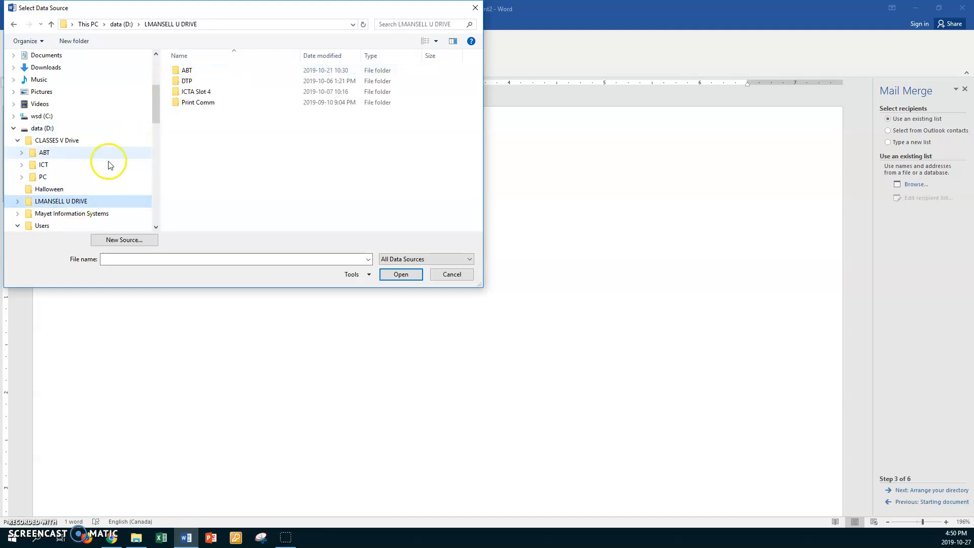
double_click(182, 71)
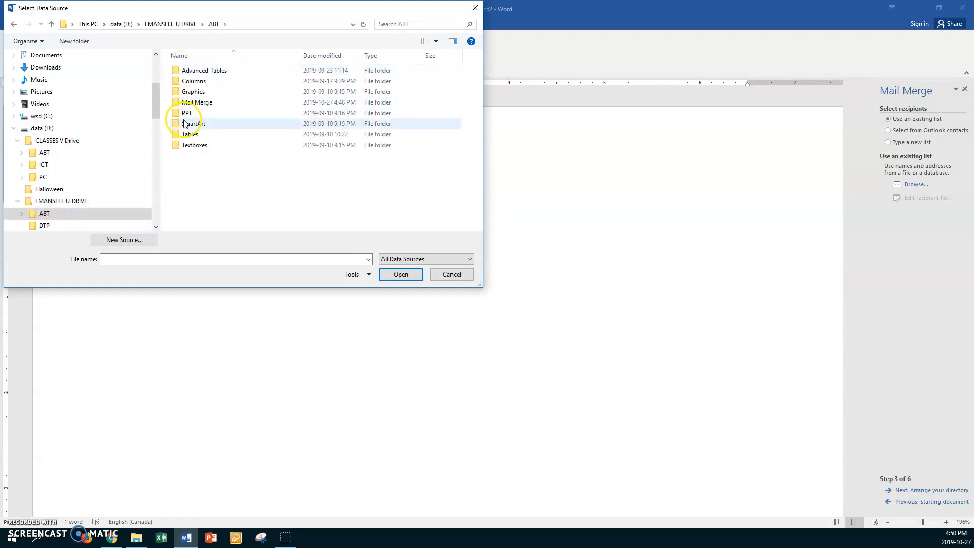
double_click(178, 102)
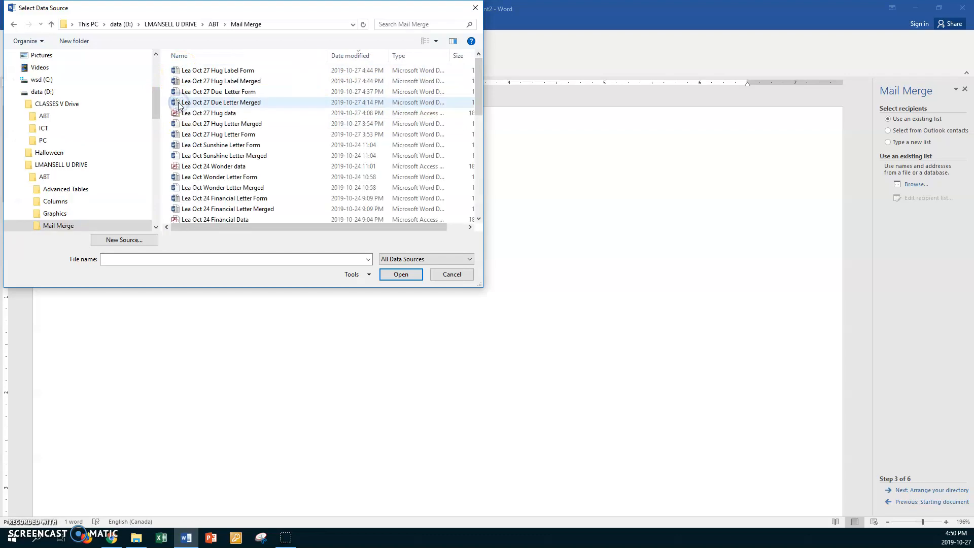
left_click_drag(478, 93, 482, 172)
left_click(396, 22)
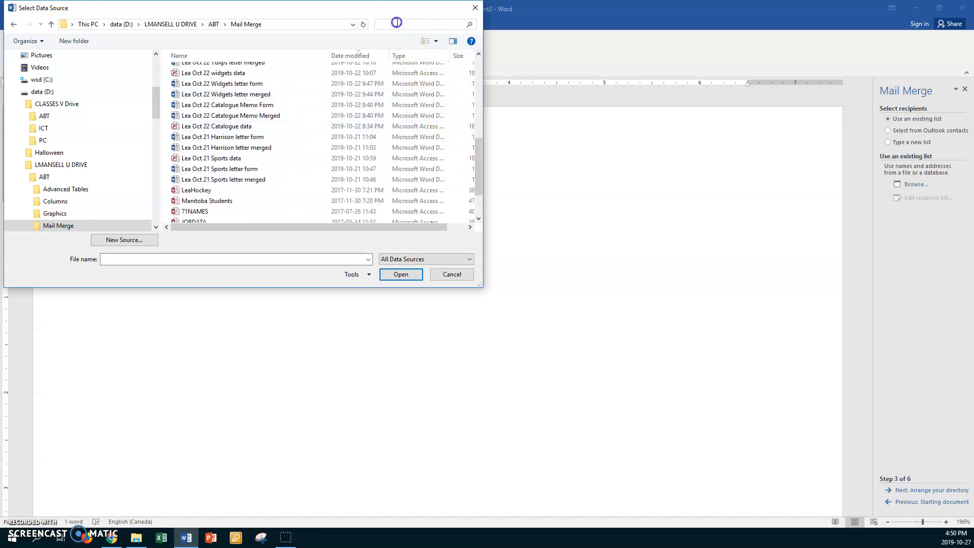
type("pete")
- Load 104PETESDATA from the CLASSES V Drive's ABT Mail Merge folder as the recipient list and sort it by LastName
left_click(57, 105)
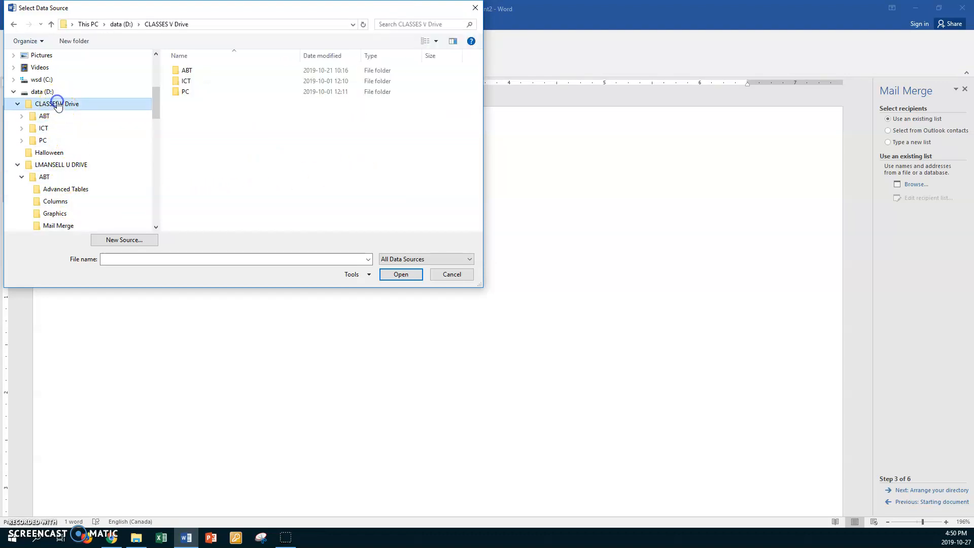
double_click(176, 69)
double_click(176, 70)
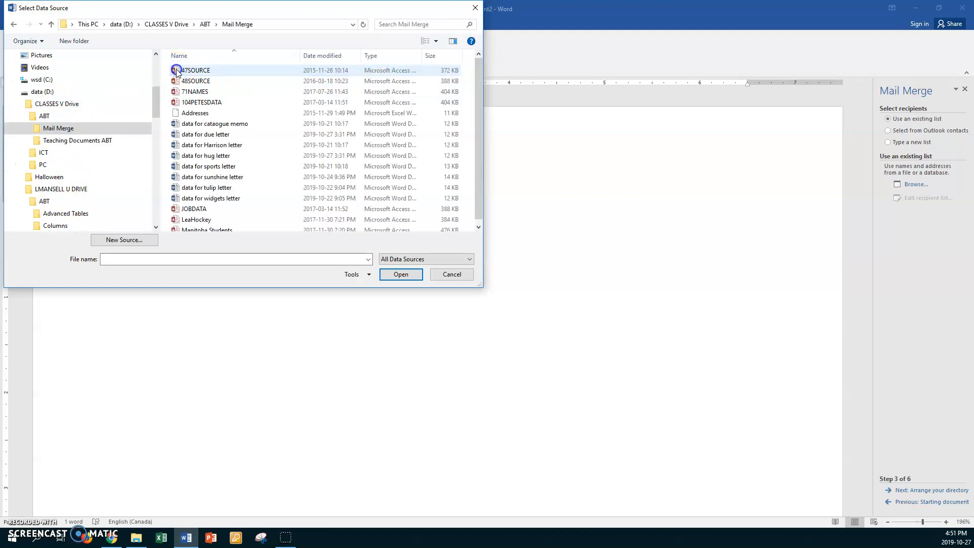
left_click(202, 103)
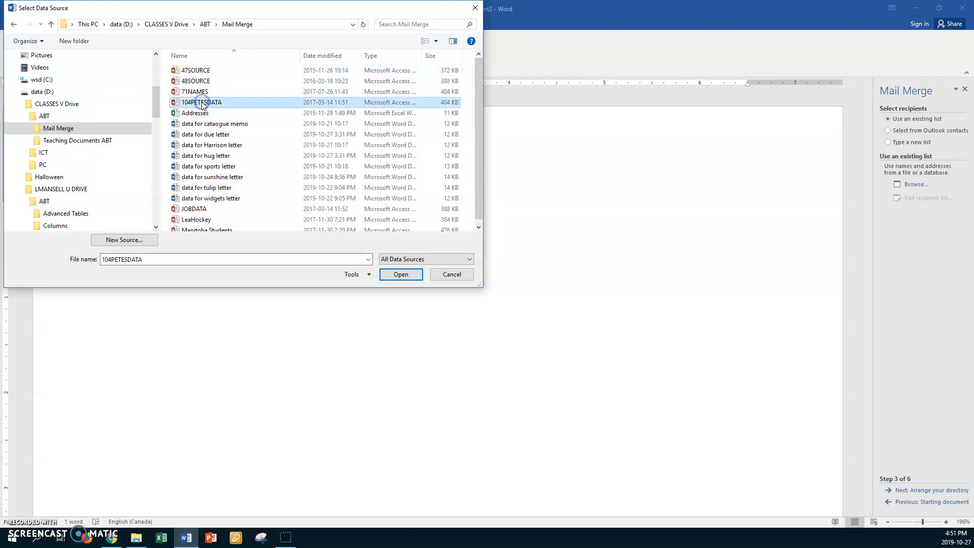
left_click(393, 277)
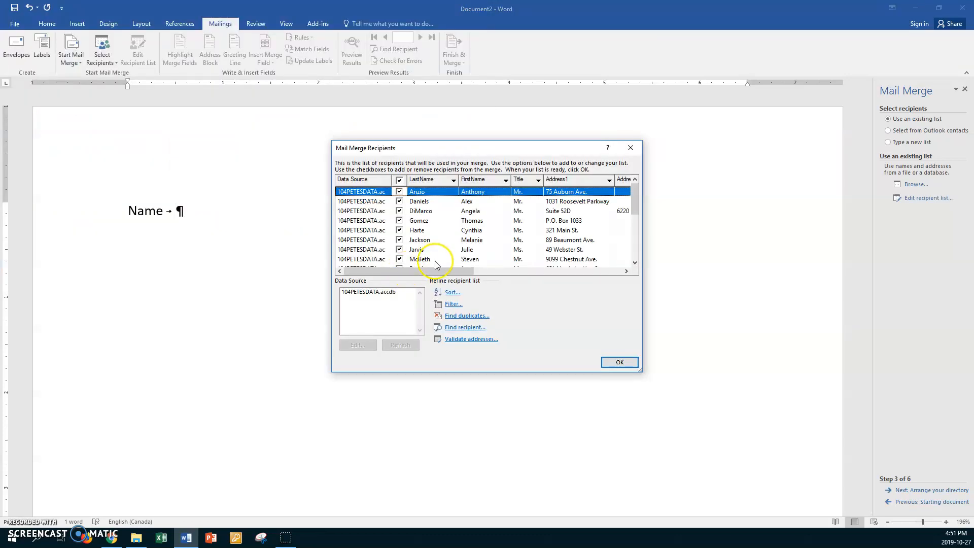
left_click(426, 180)
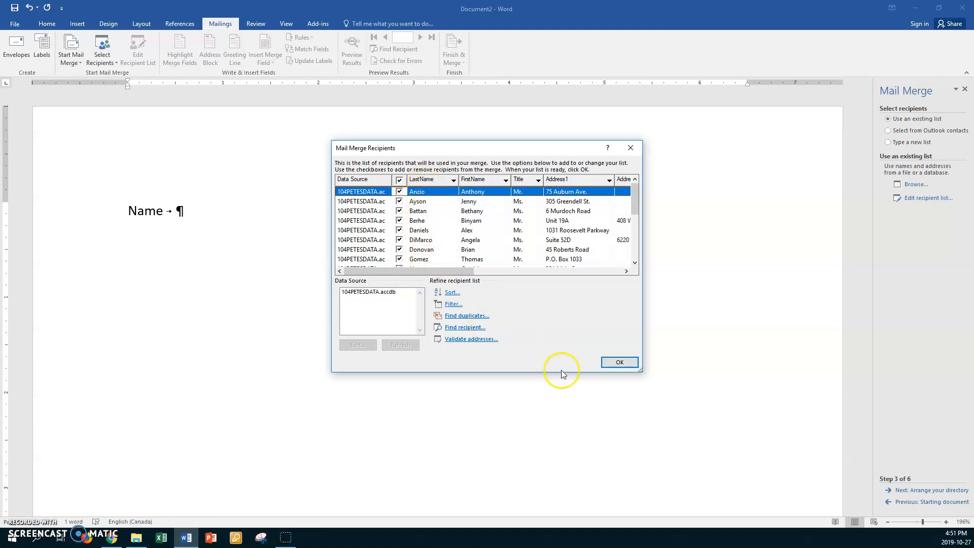
left_click(617, 361)
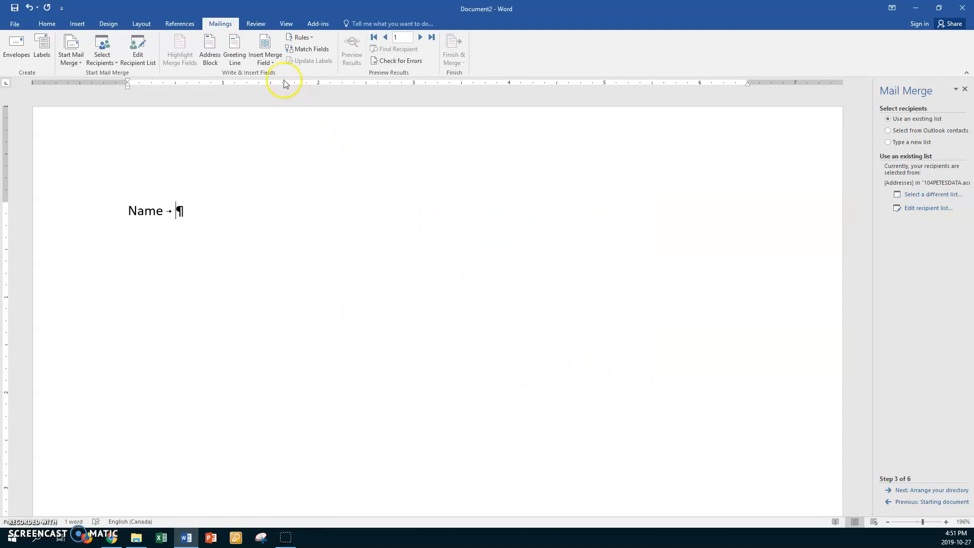
- Insert the Title, FirstName and LastName merge fields after the Name label, separated by spaces
left_click(272, 63)
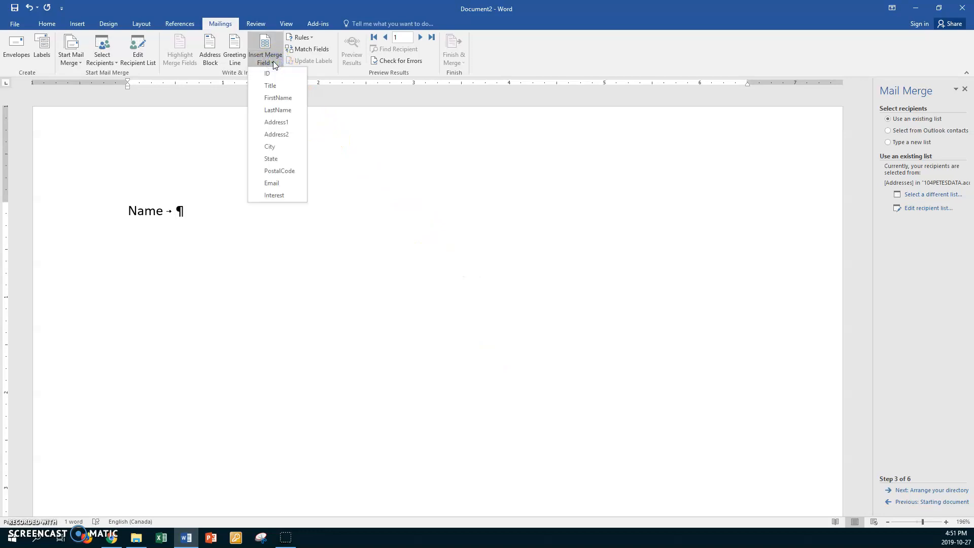
left_click(276, 86)
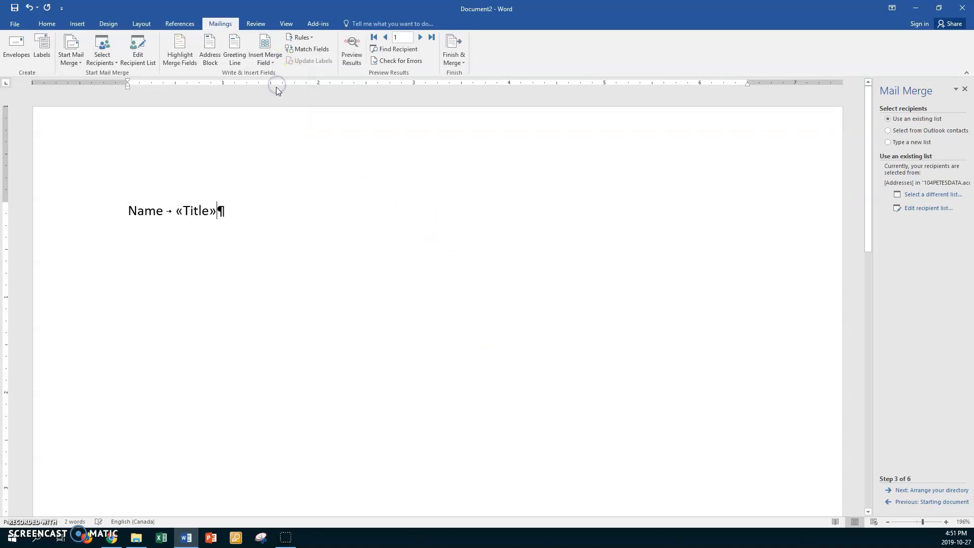
left_click(266, 62)
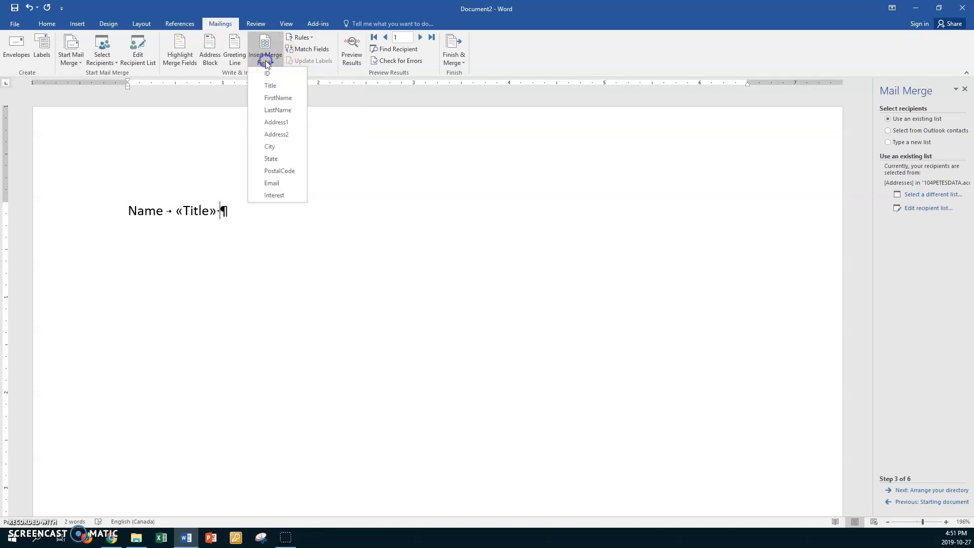
left_click(282, 98)
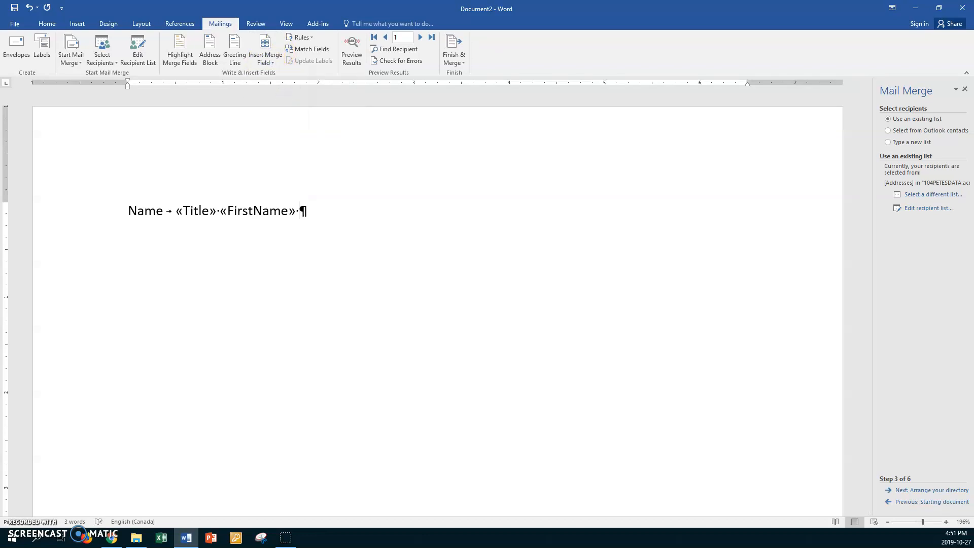
left_click(271, 62)
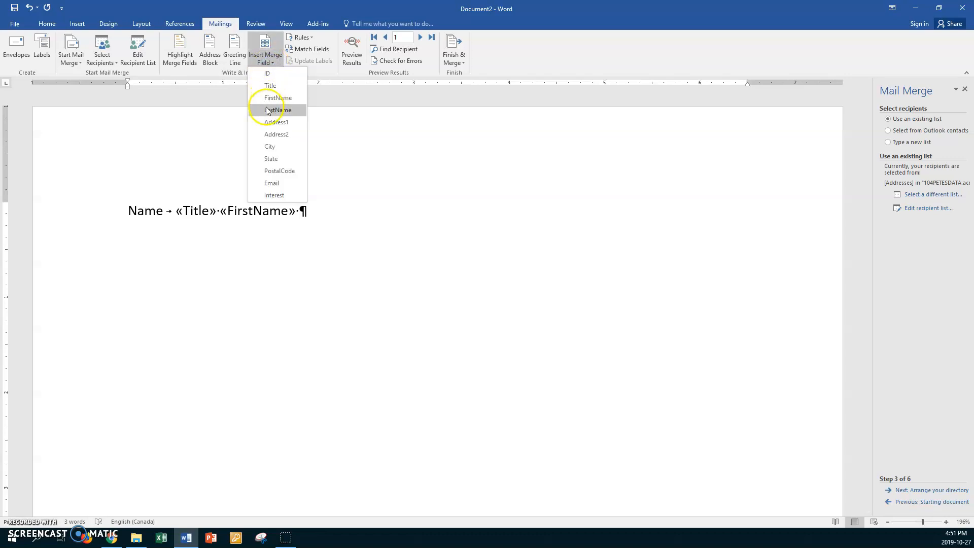
left_click(268, 110)
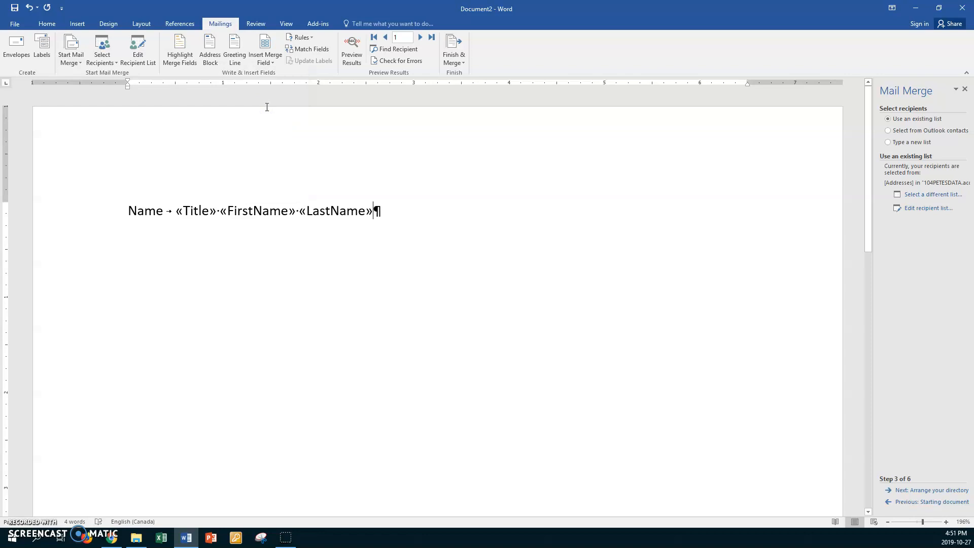
- Add a new line below the Name line and apply the No Spacing style to both lines
key("Return")
left_click_drag(105, 213, 108, 239)
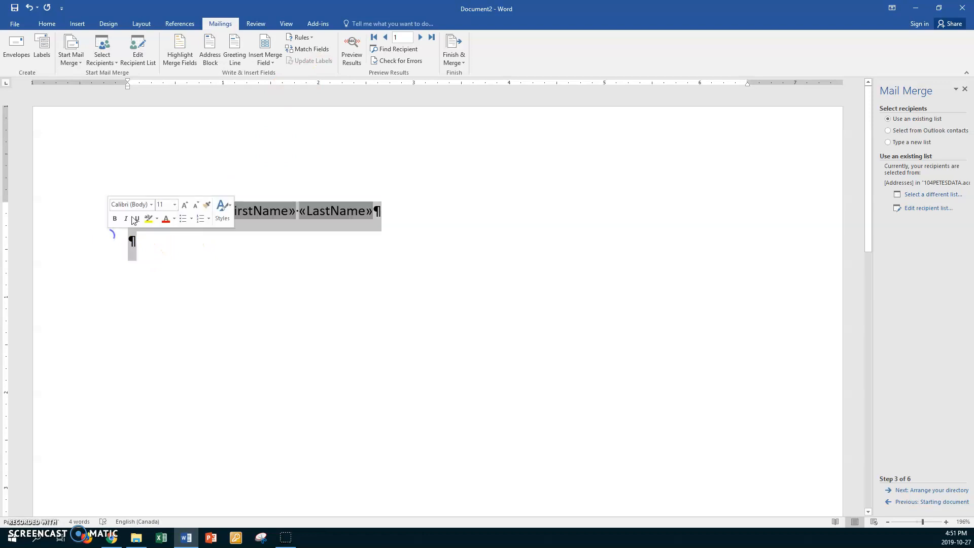
left_click(51, 26)
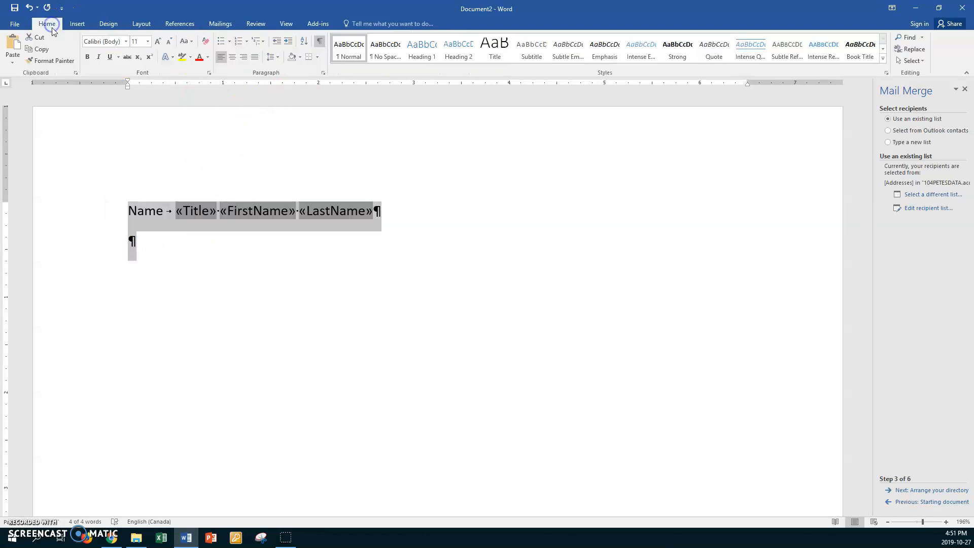
left_click(381, 59)
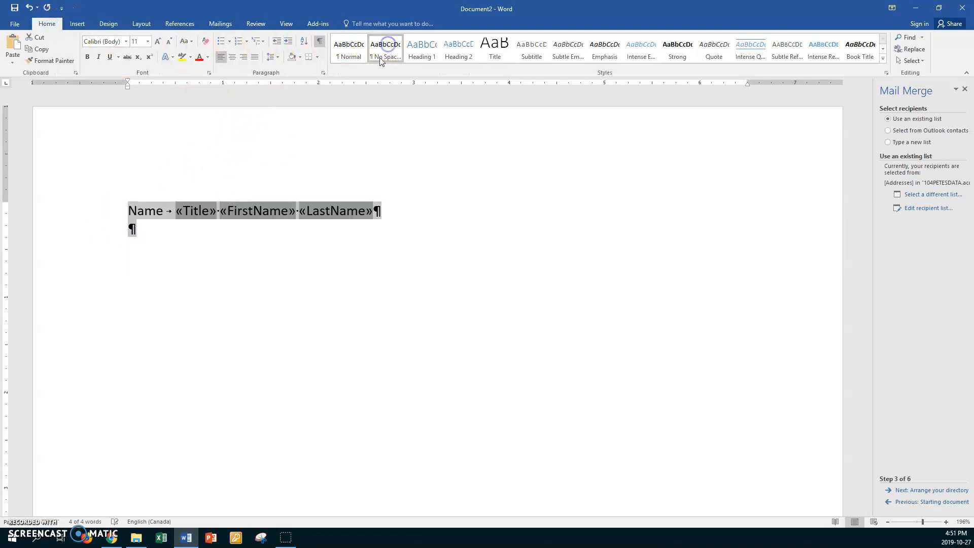
- Add an E-mail label followed by a tab and the Email merge field on the line below Name
left_click(138, 227)
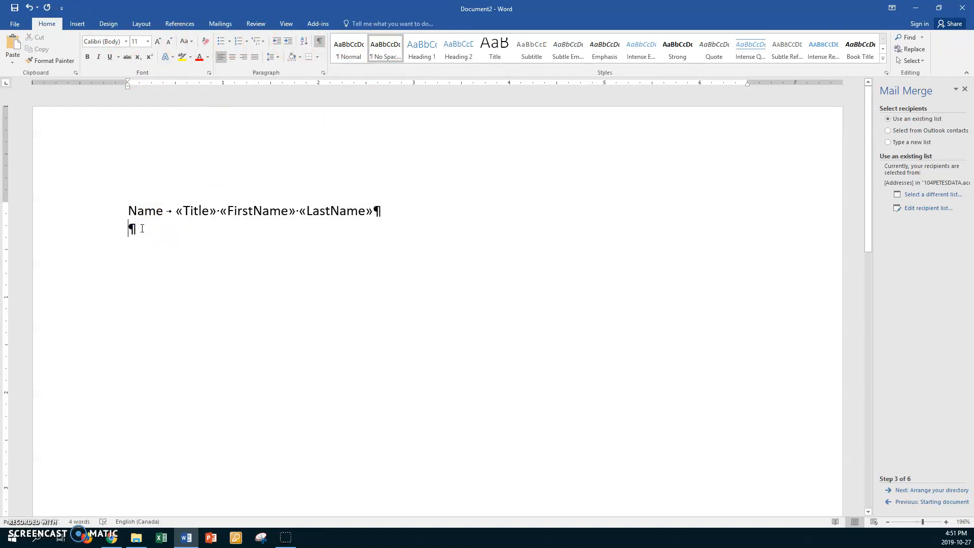
type("E")
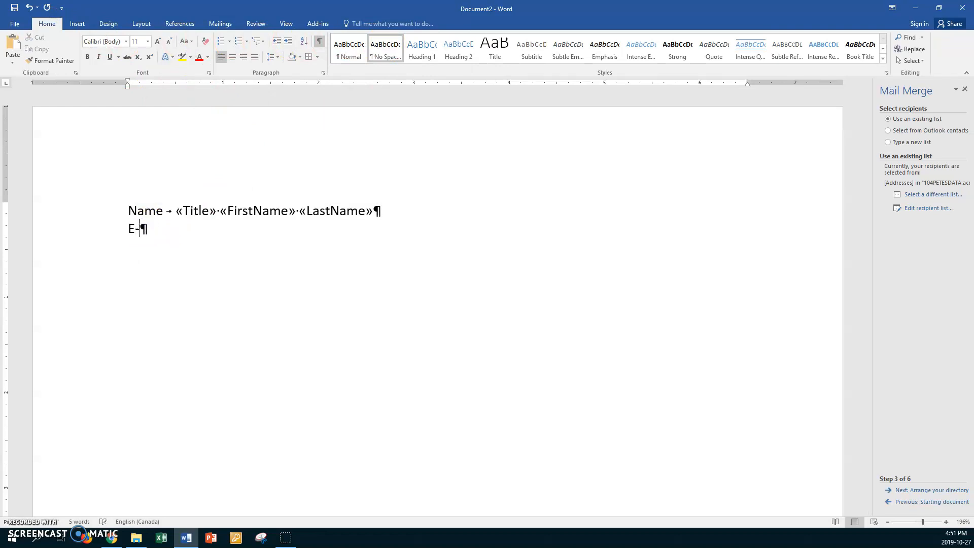
type("-mail")
key("Tab")
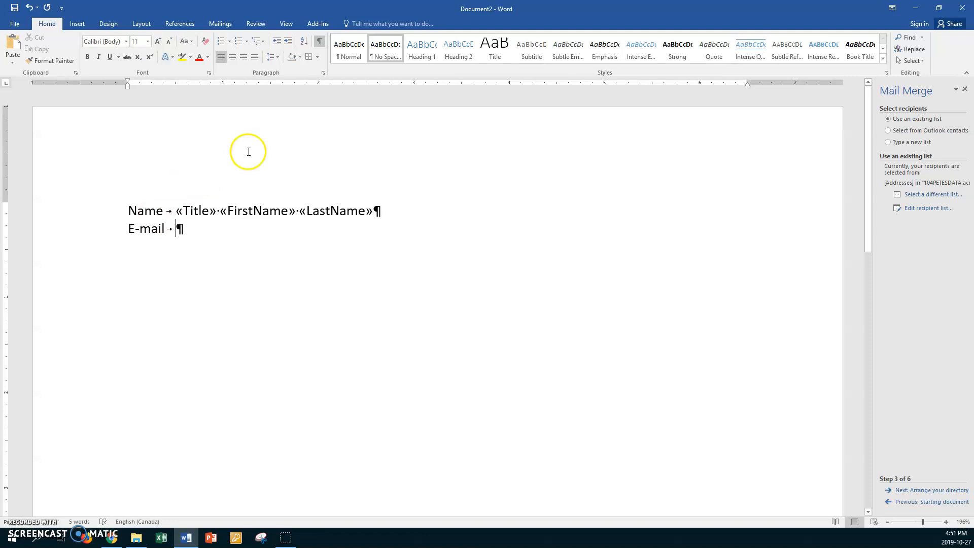
left_click(220, 24)
left_click(271, 58)
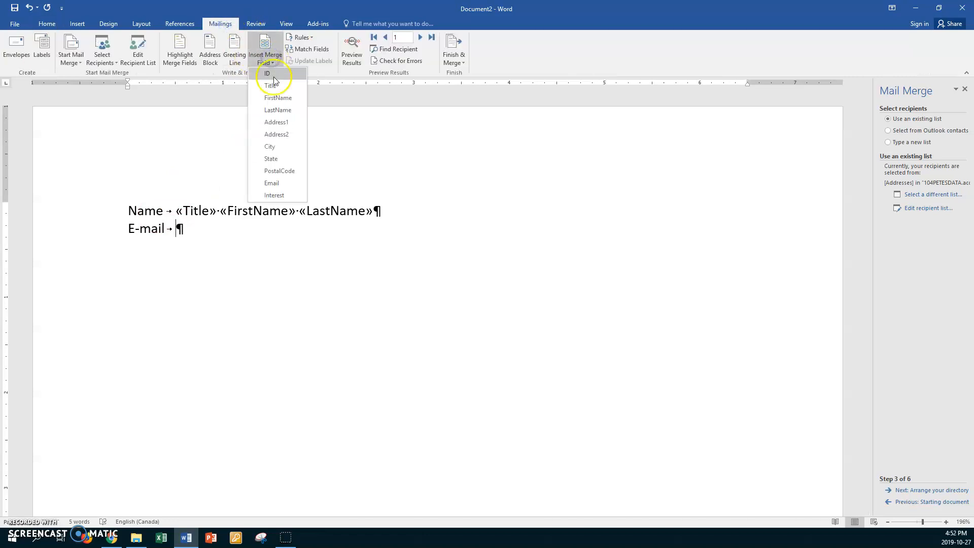
left_click(272, 183)
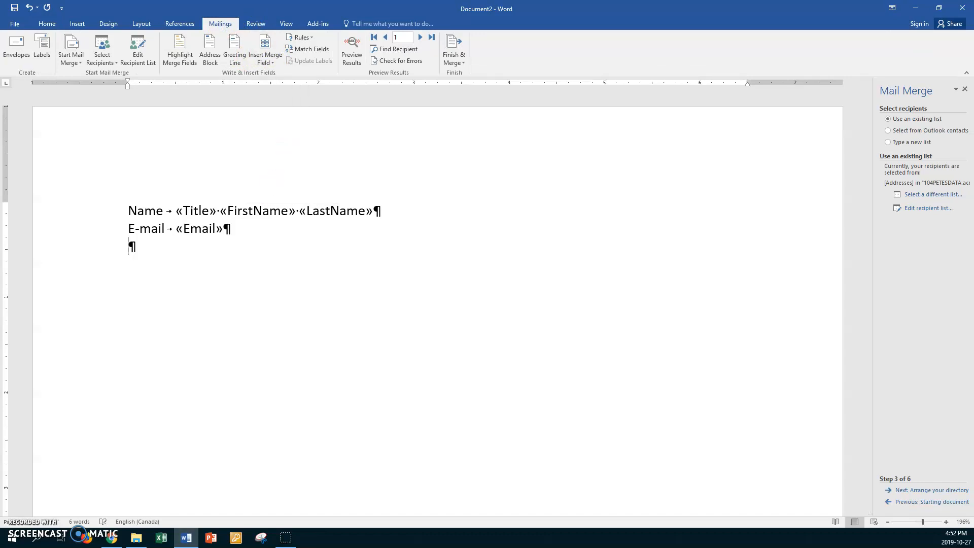
- Add an Interest label, tab and Interest merge field below the E-mail line, followed by two blank lines
type("Interest")
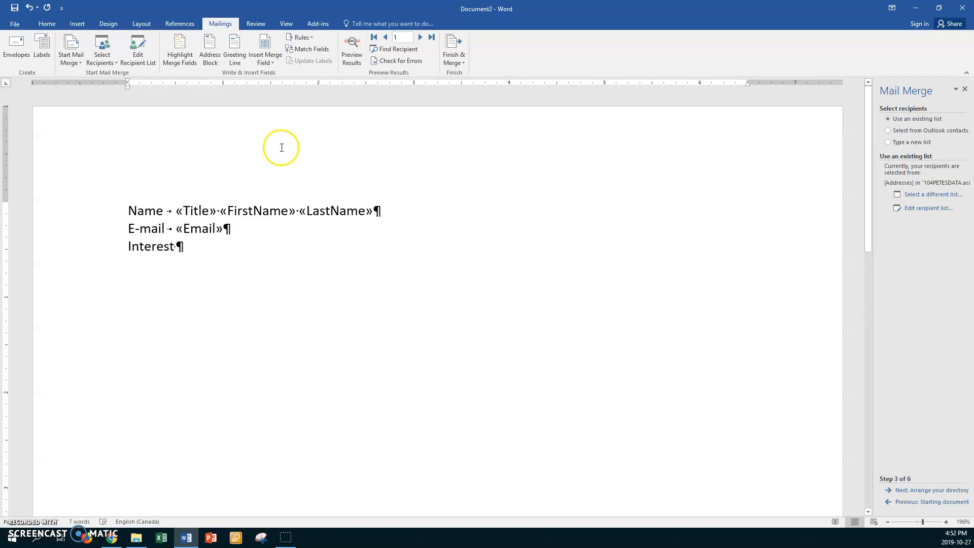
left_click(276, 62)
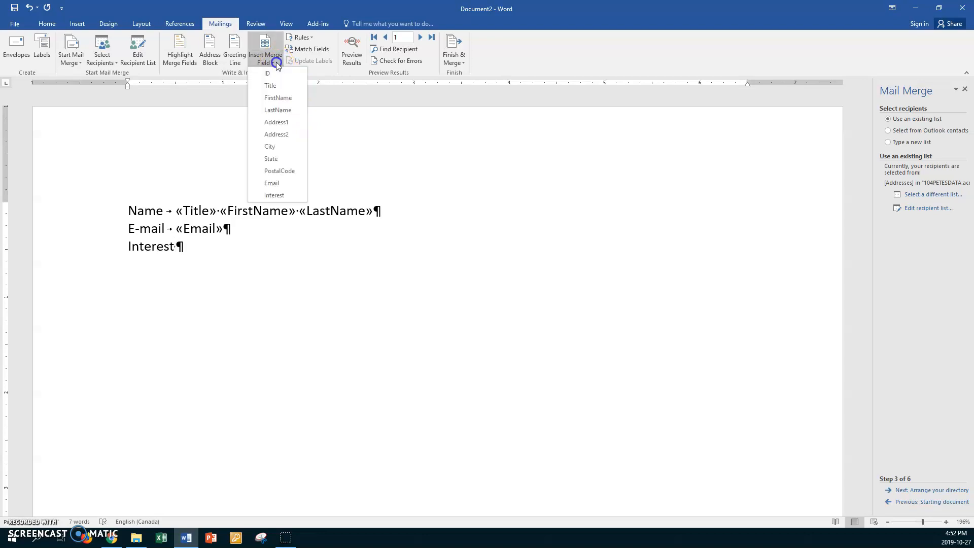
left_click(278, 196)
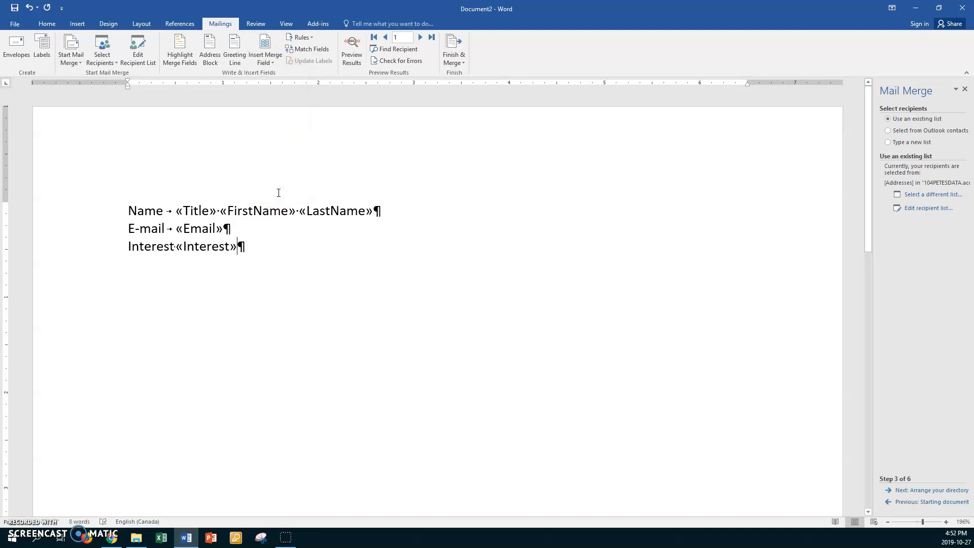
key("Return")
key("Return")
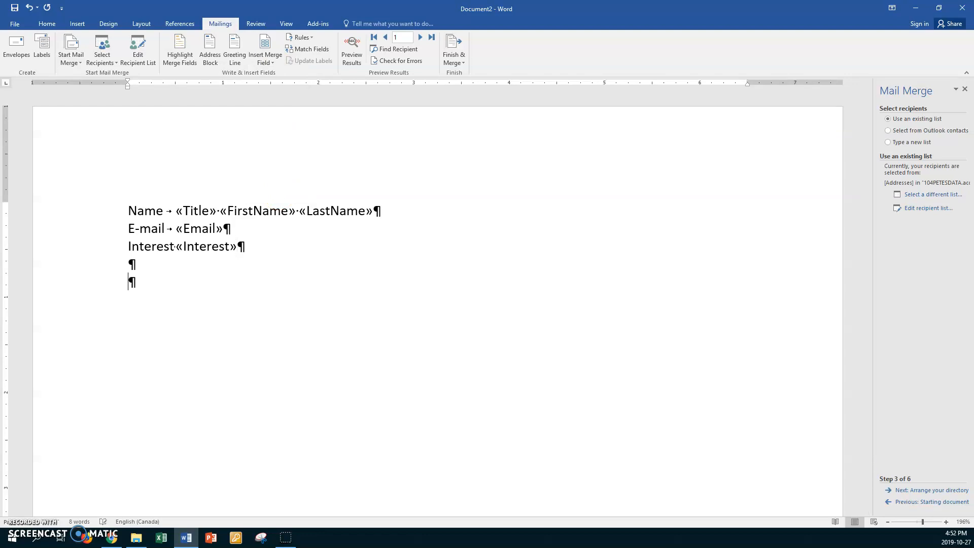
- Set a left tab stop at about 0.9 inch for the Name, E-mail and Interest lines to align their merge fields
left_click(90, 212)
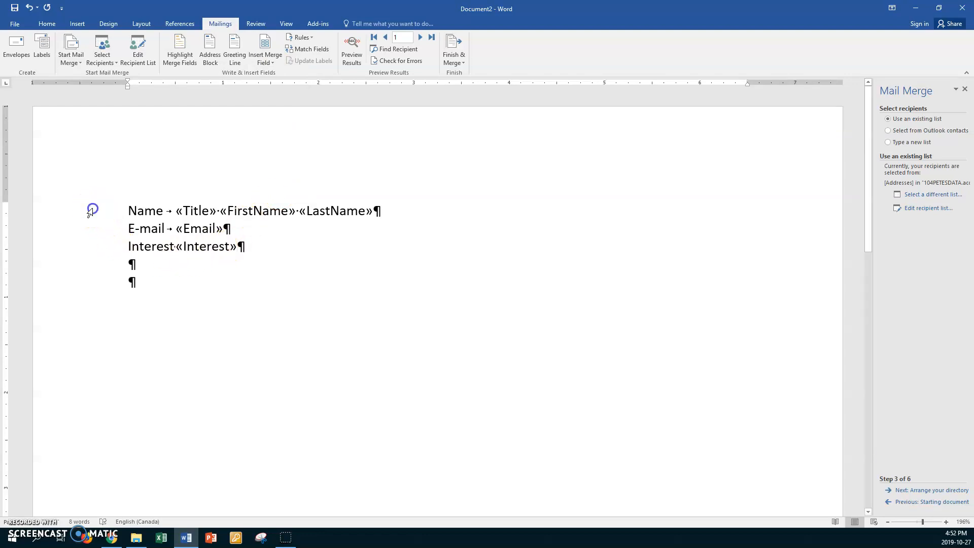
left_click_drag(89, 212, 88, 249)
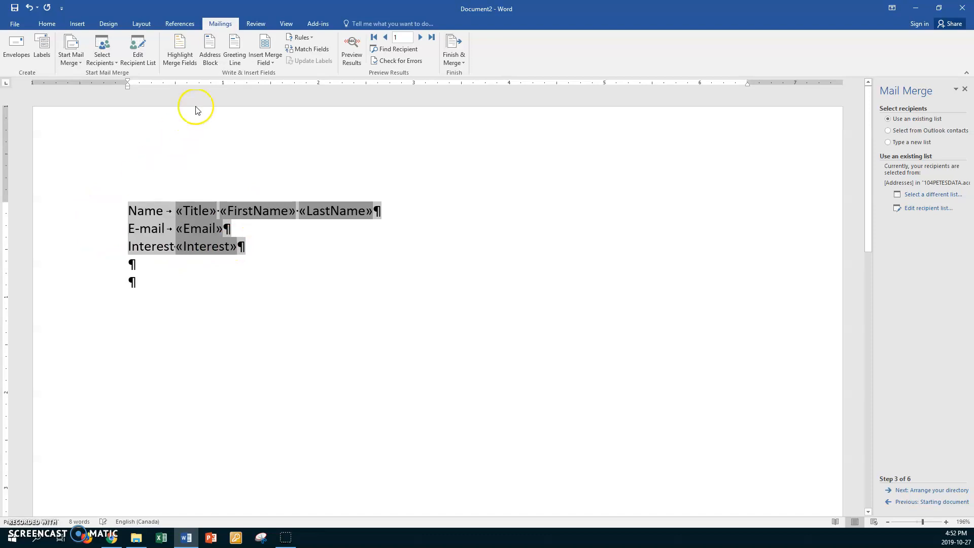
left_click(213, 82)
mouse_move(215, 84)
left_mouse_down()
mouse_move(225, 84)
mouse_move(209, 88)
left_mouse_up()
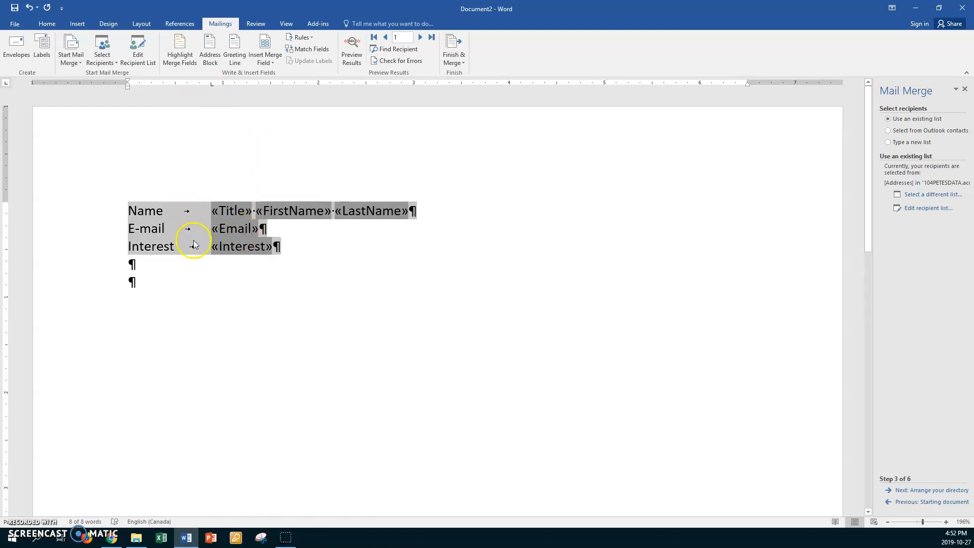
left_click(199, 211)
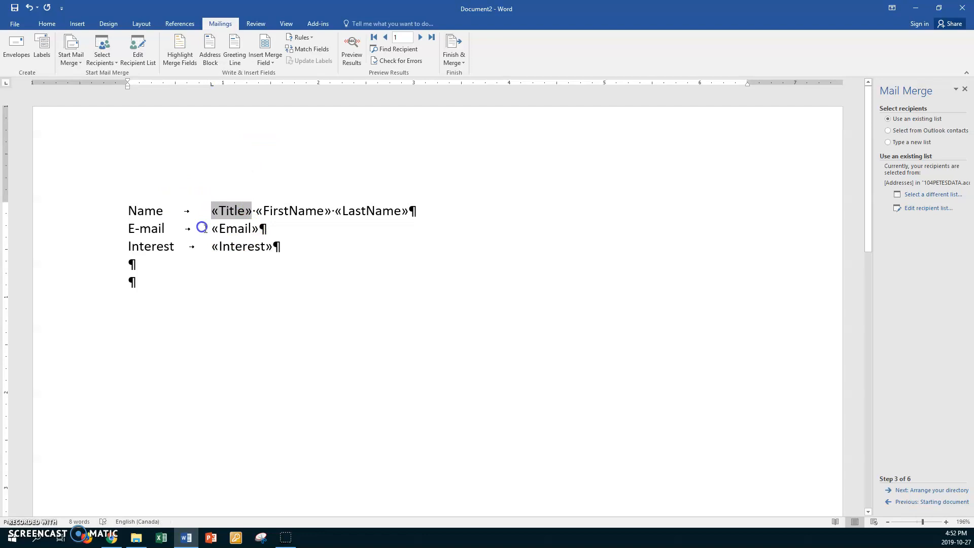
left_click(201, 227)
left_click(202, 246)
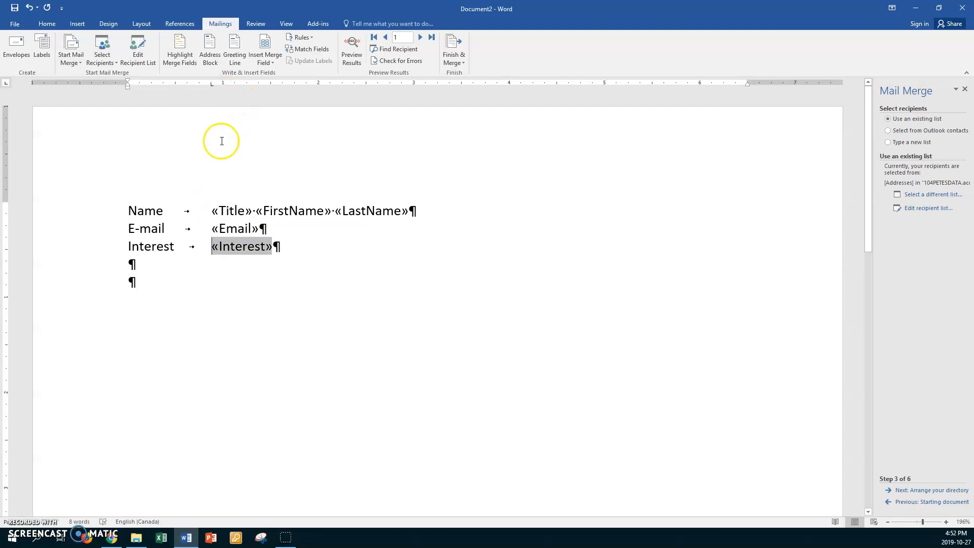
left_click(155, 262)
left_click(139, 281)
left_click(144, 264)
left_click(148, 260)
left_click(148, 280)
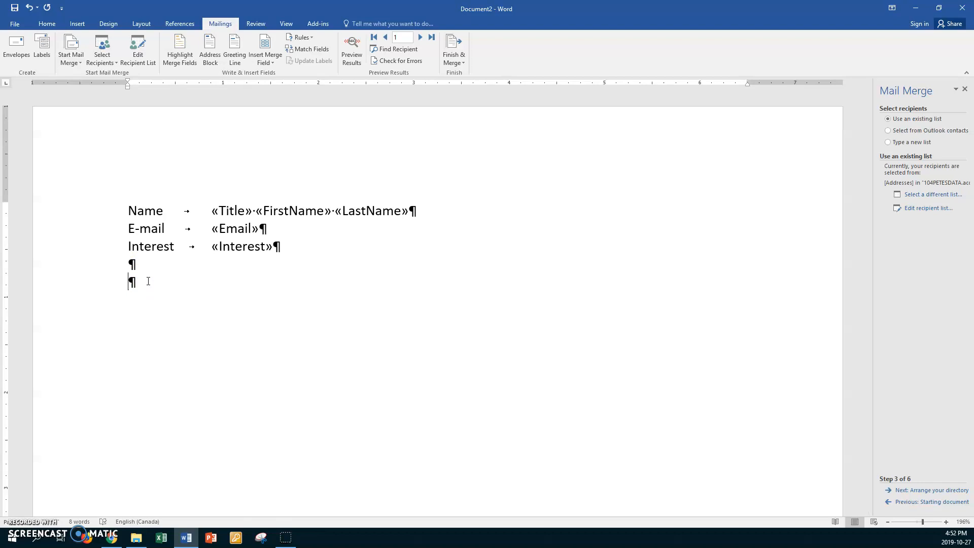
- Save the document in the U drive's ABT Mail Merge folder, named with the author's first name followed by "Oct 27 Pete's Directory Form"
key("ctrl+s")
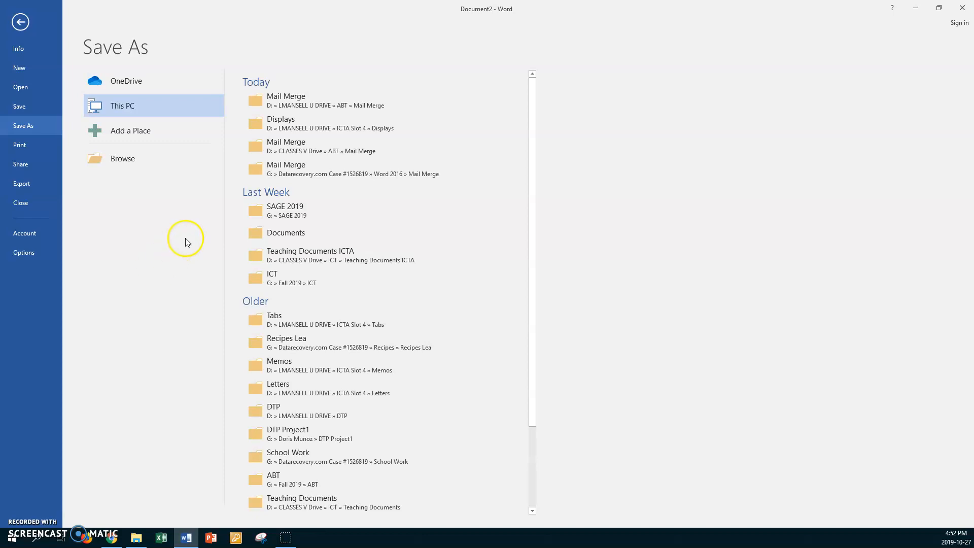
left_click(300, 107)
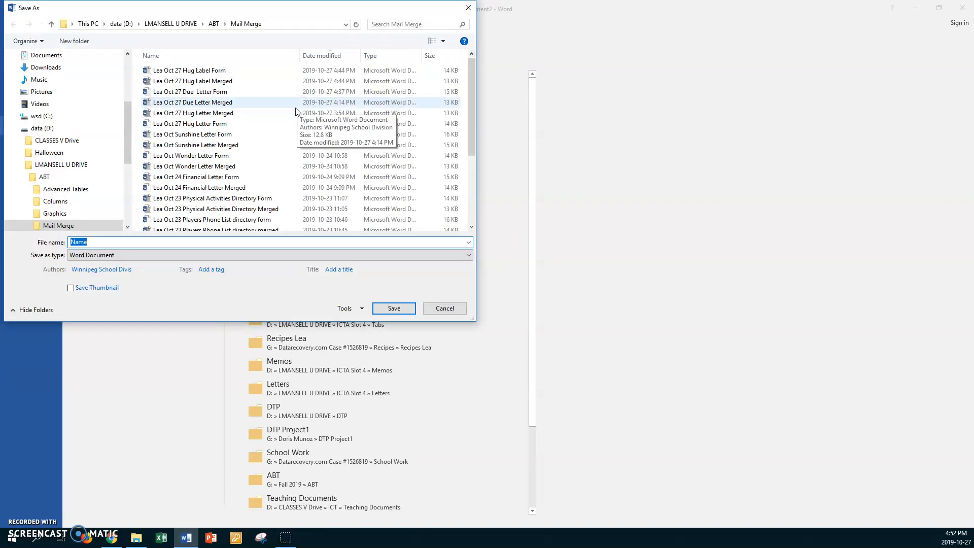
left_click(109, 243)
type("L")
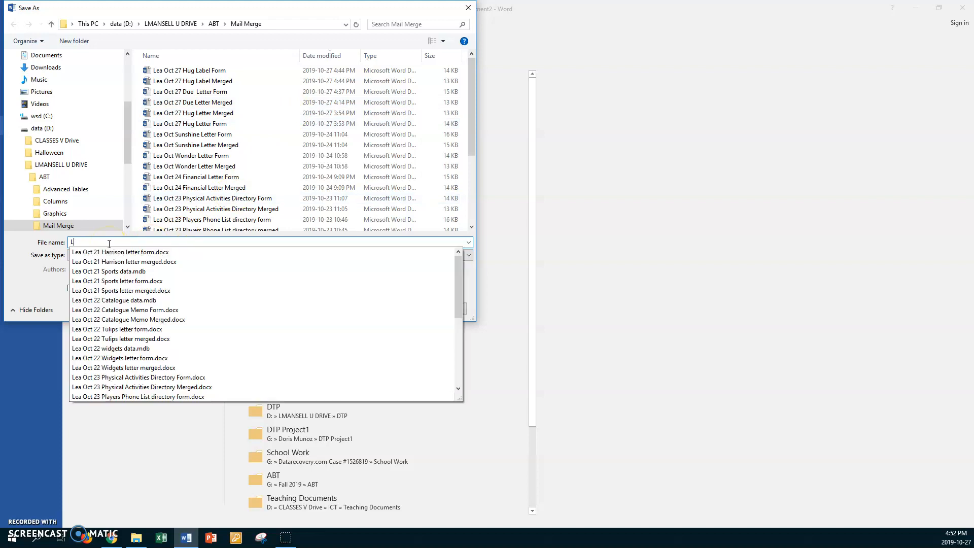
type("ea Oct 27")
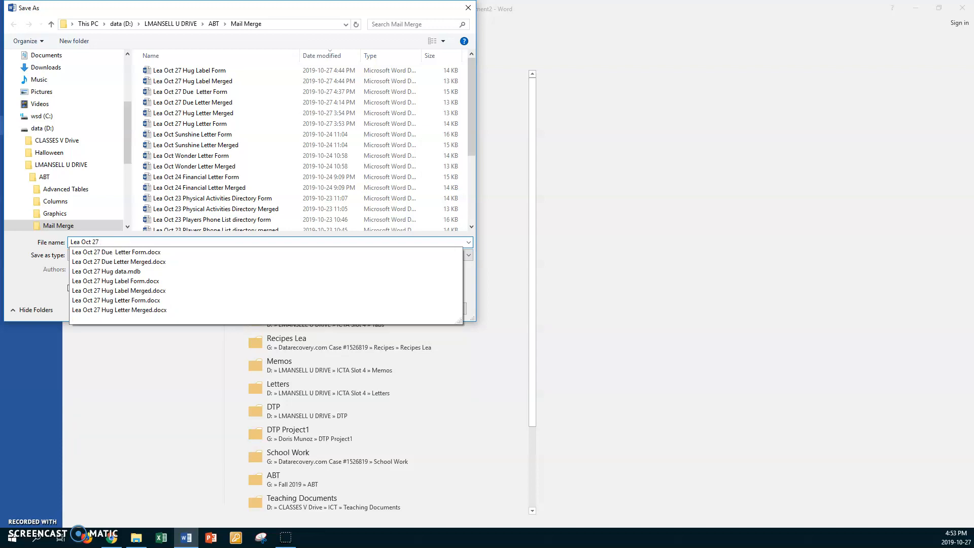
type("Pete's Directory Form")
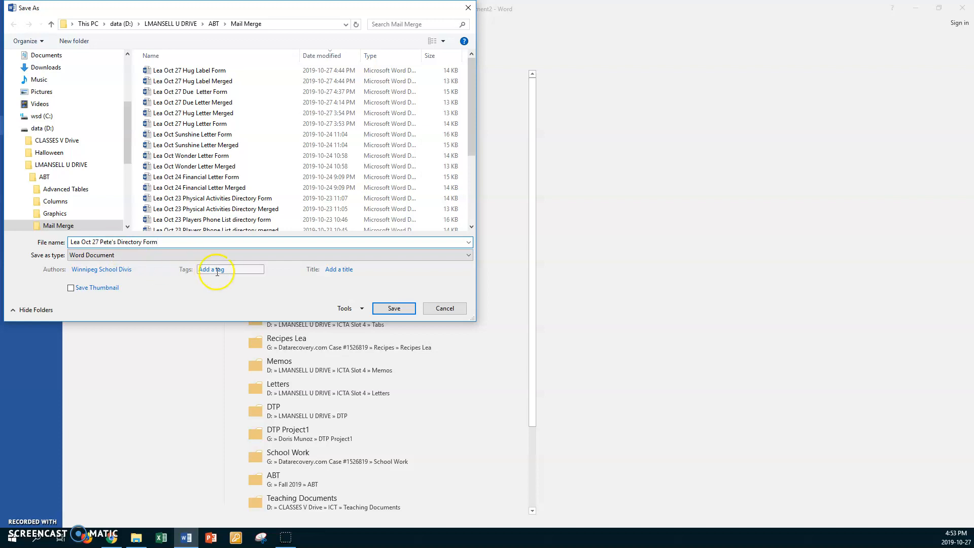
left_click(394, 307)
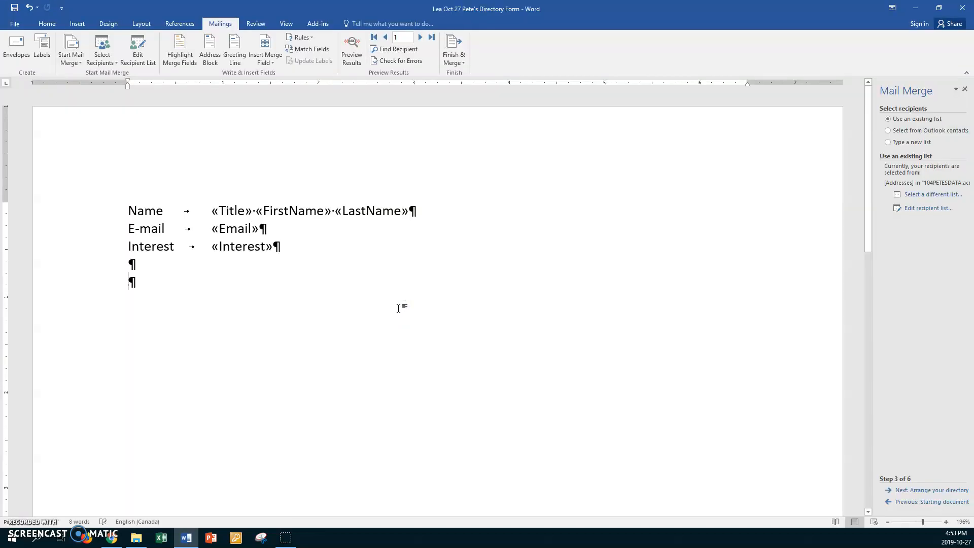
- Advance the mail merge wizard through arranging the directory to its preview stage
left_click(143, 284)
left_click(899, 491)
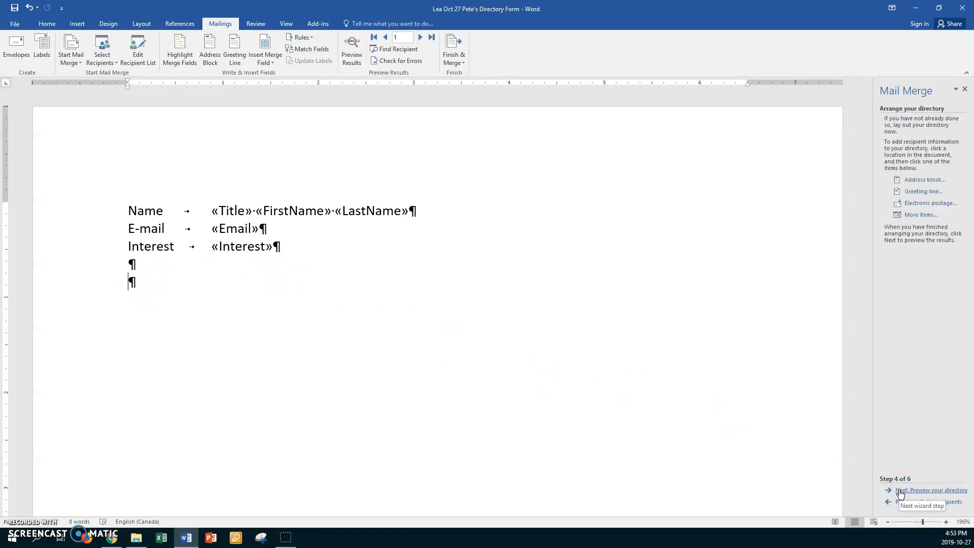
left_click(903, 491)
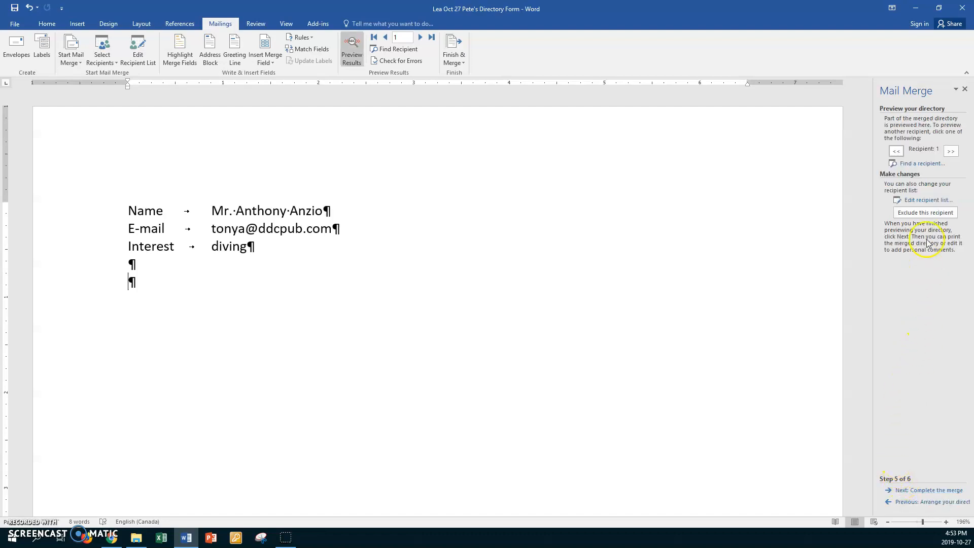
- Open the recipient list for editing and enlarge its window enough to show the Interest column
left_click(921, 202)
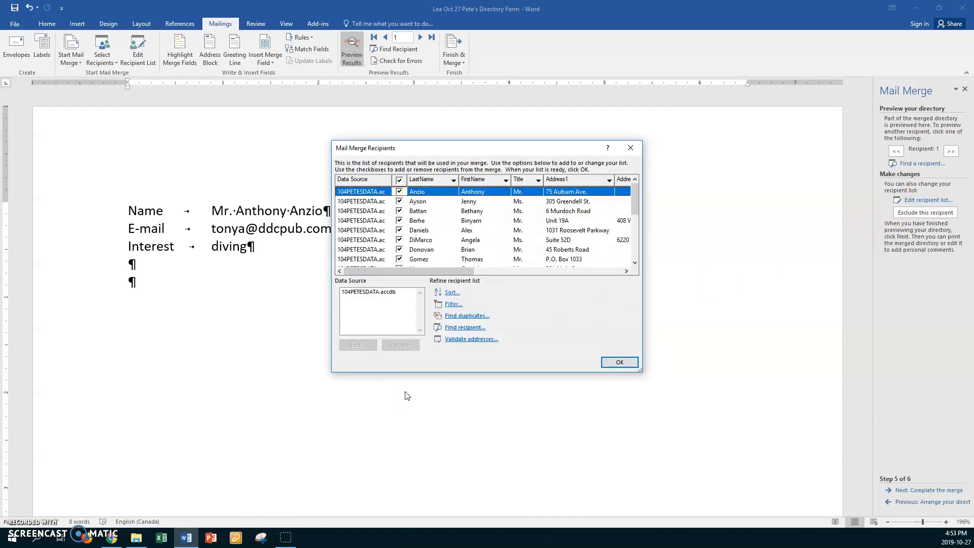
left_click_drag(636, 376, 742, 377)
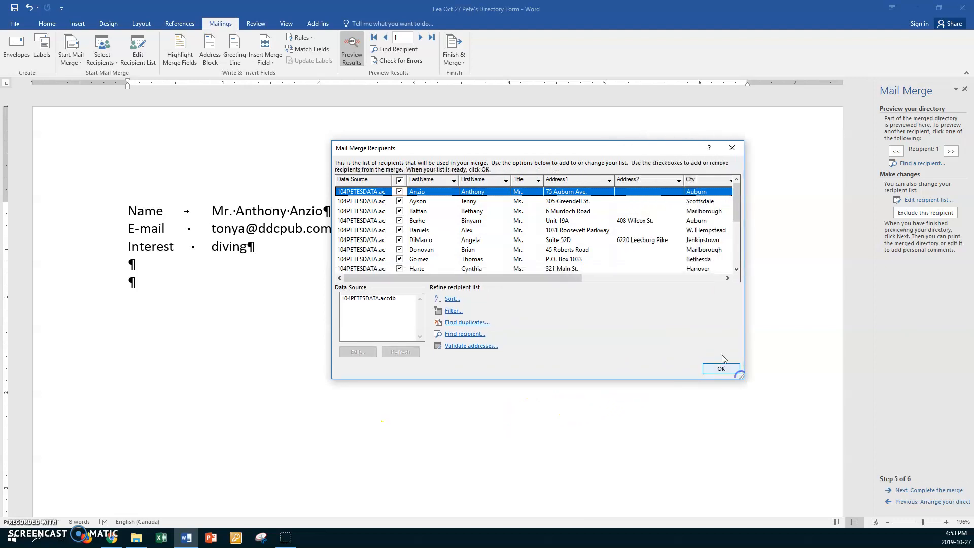
left_click_drag(660, 153, 494, 159)
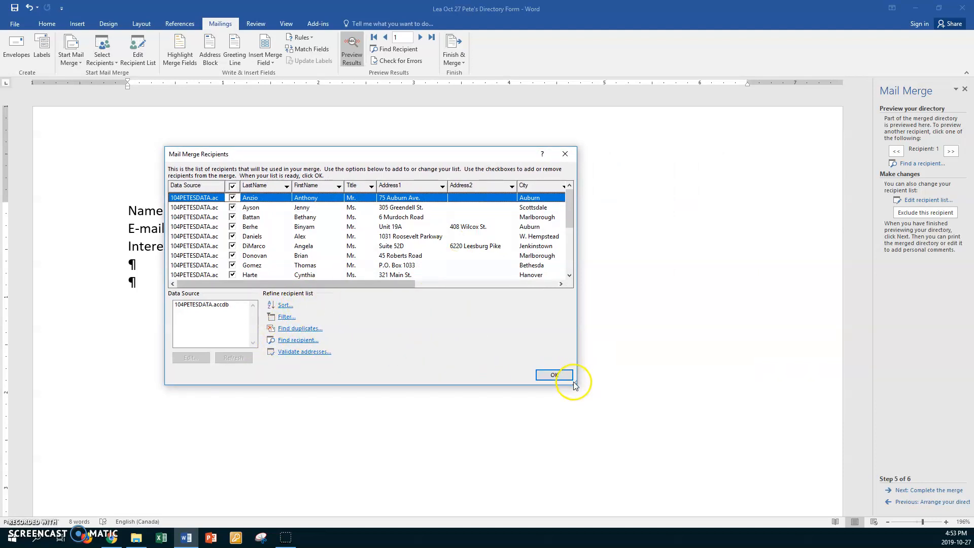
left_click_drag(575, 383, 772, 399)
left_click_drag(531, 153, 439, 151)
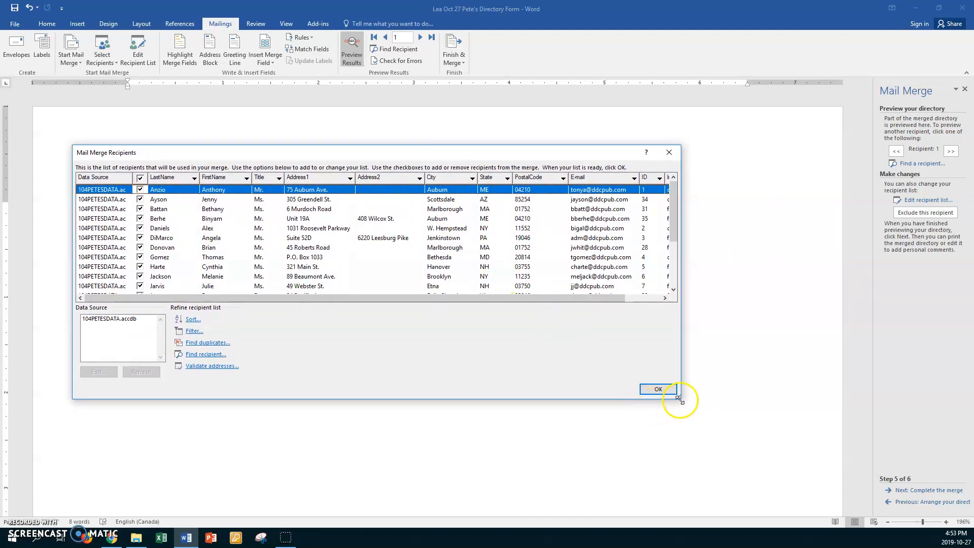
left_click_drag(681, 395, 749, 397)
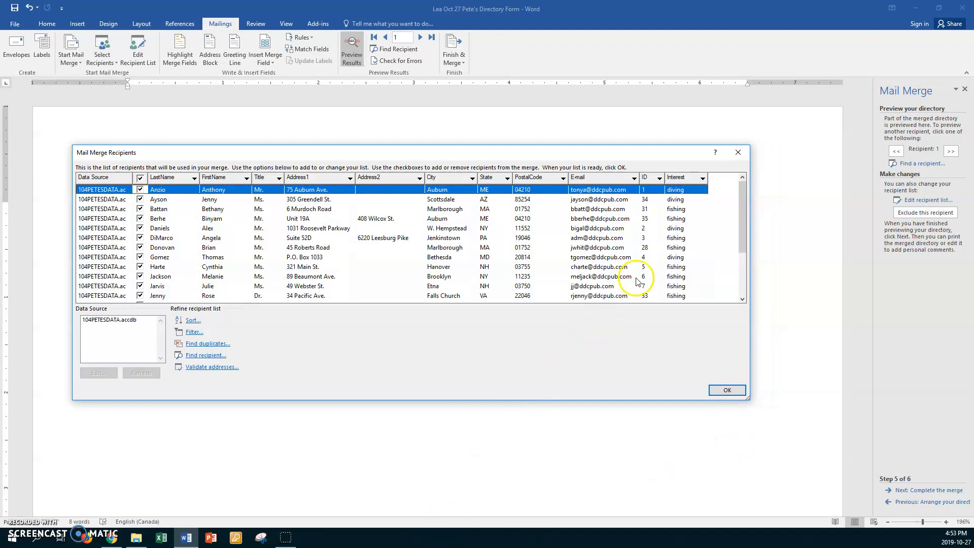
- Try filtering the recipients by the interest "fishing", and clear that filter to list all recipients again
left_click(703, 179)
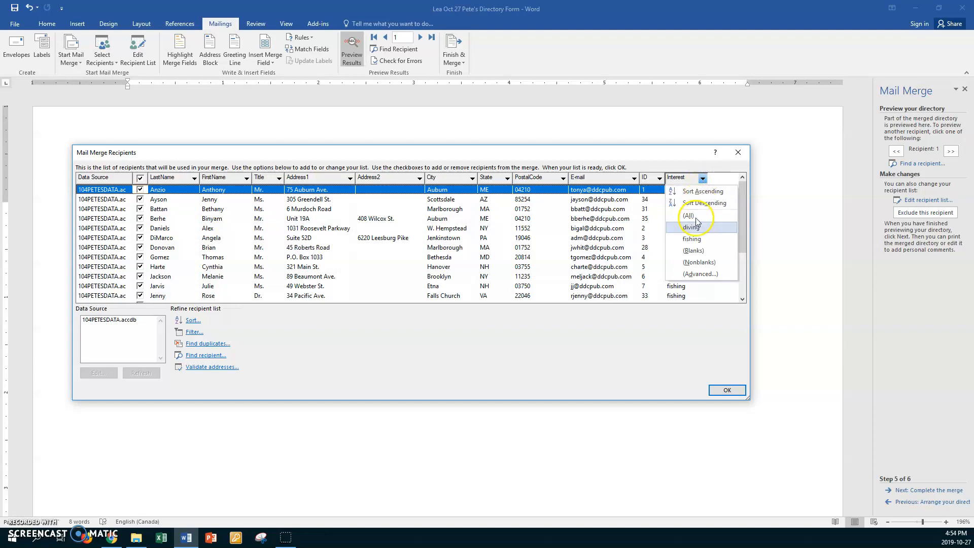
left_click(692, 238)
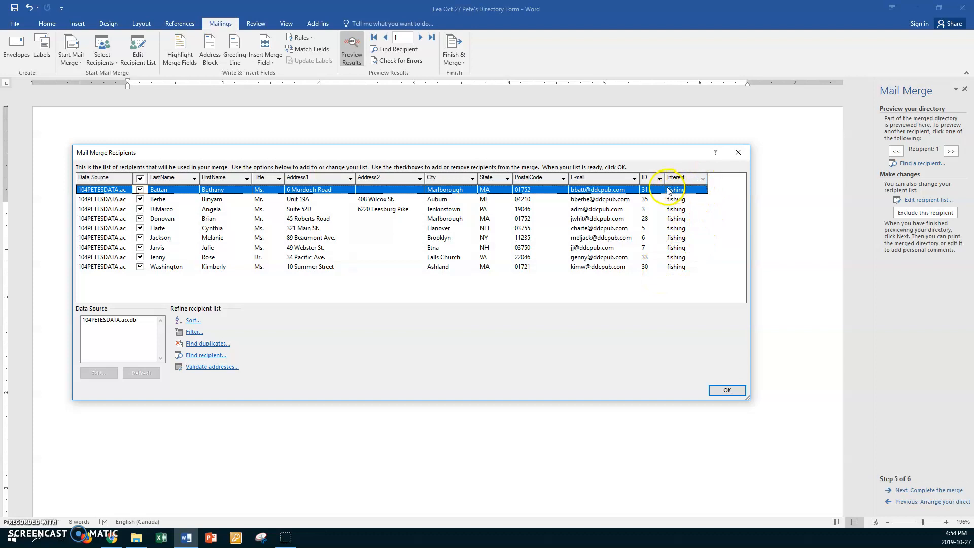
left_click(702, 178)
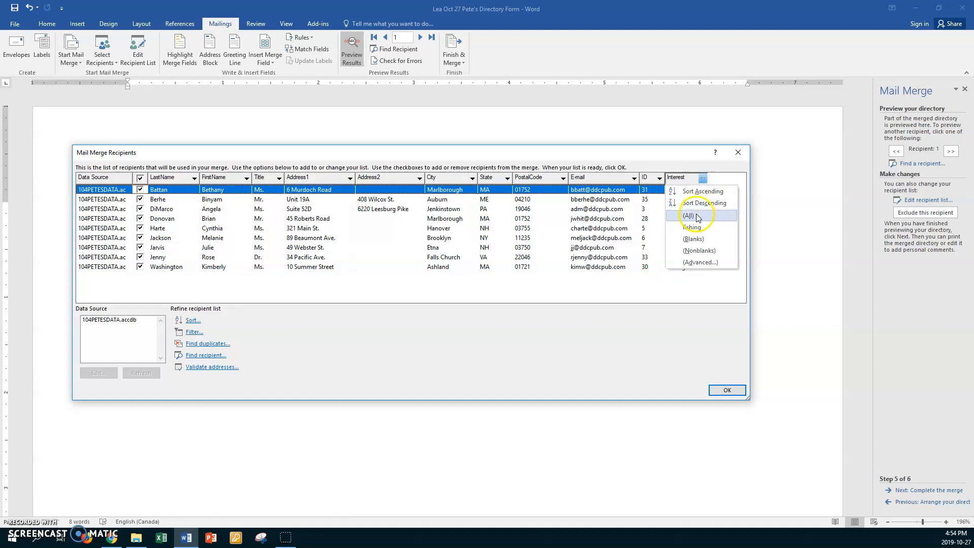
left_click(691, 216)
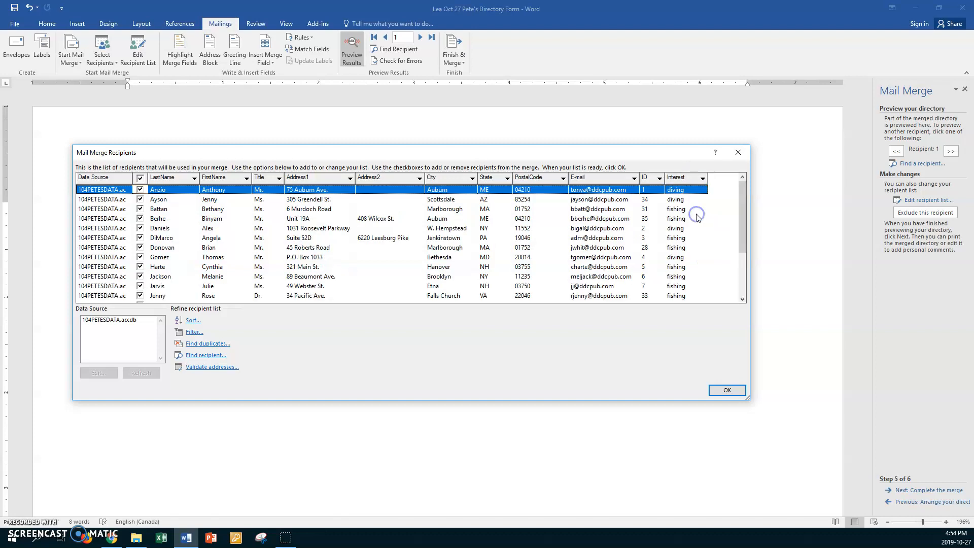
- Filter the mail merge recipients to those whose Interest is "diving" and apply the list
left_click(701, 180)
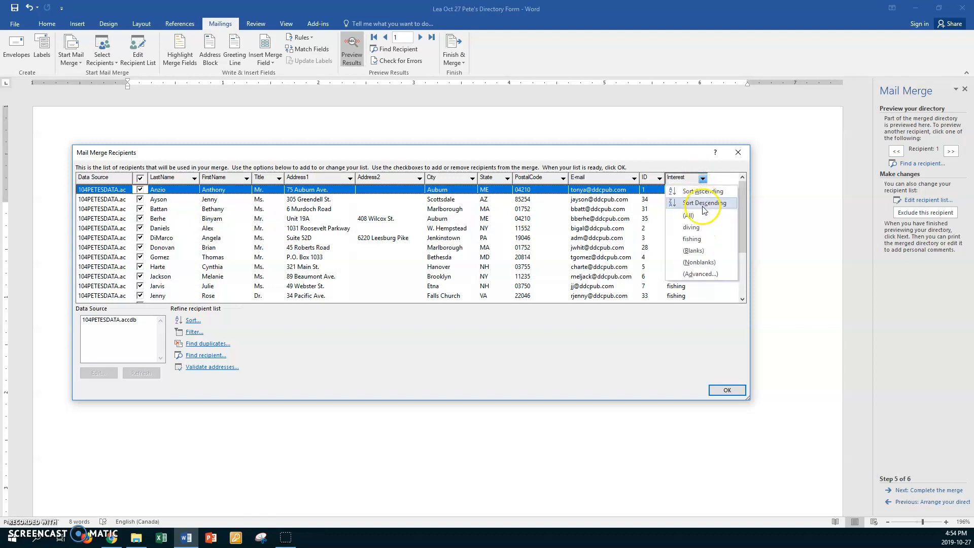
left_click(697, 227)
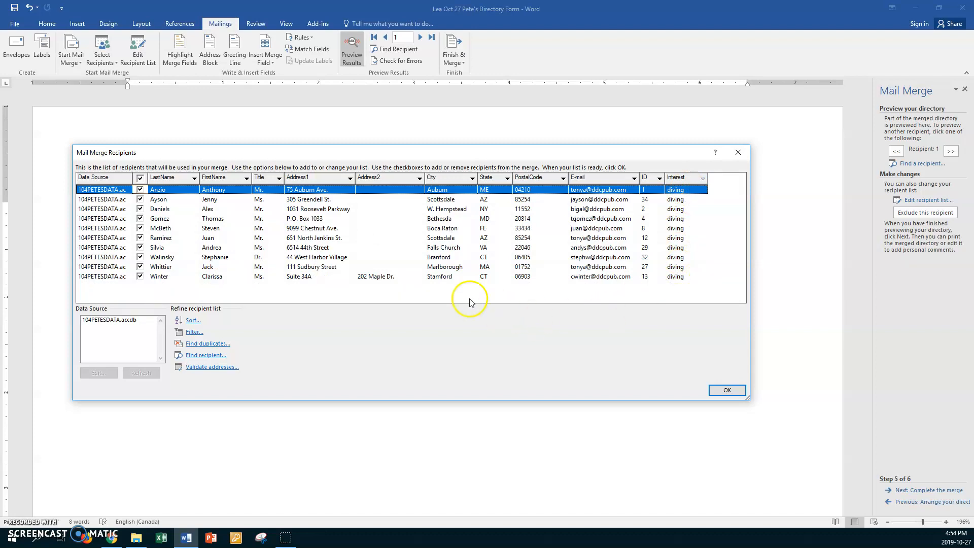
left_click(726, 390)
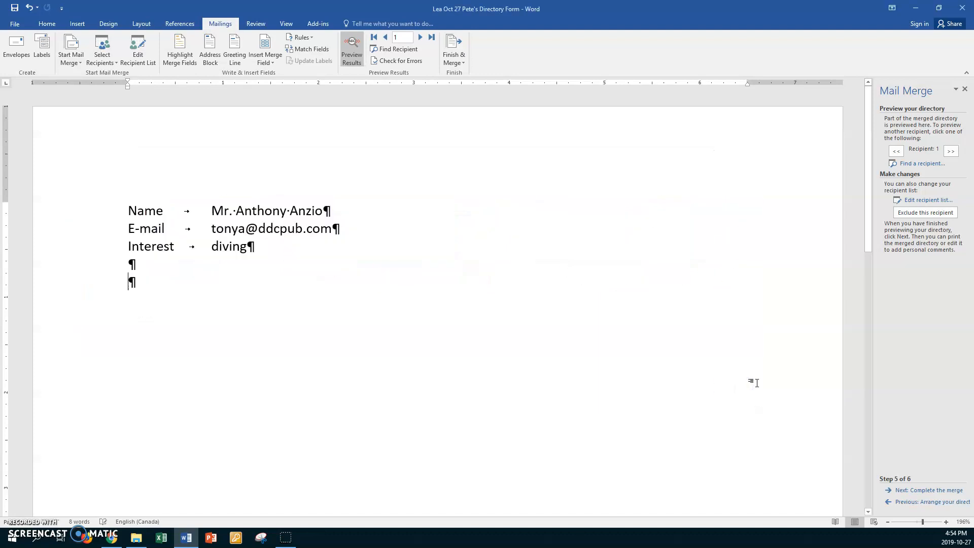
- Complete the directory merge with all records into a new document and look through the merged entries
left_click(926, 490)
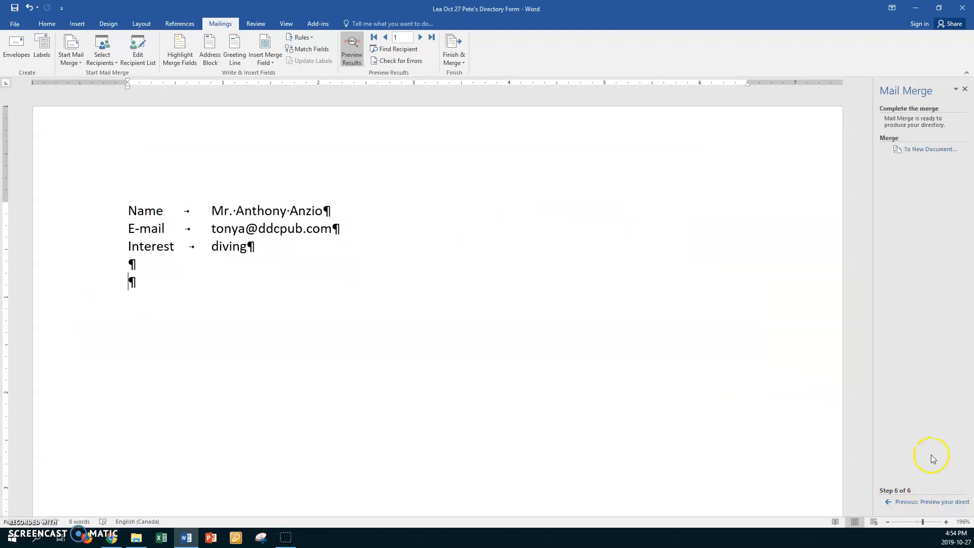
left_click(933, 149)
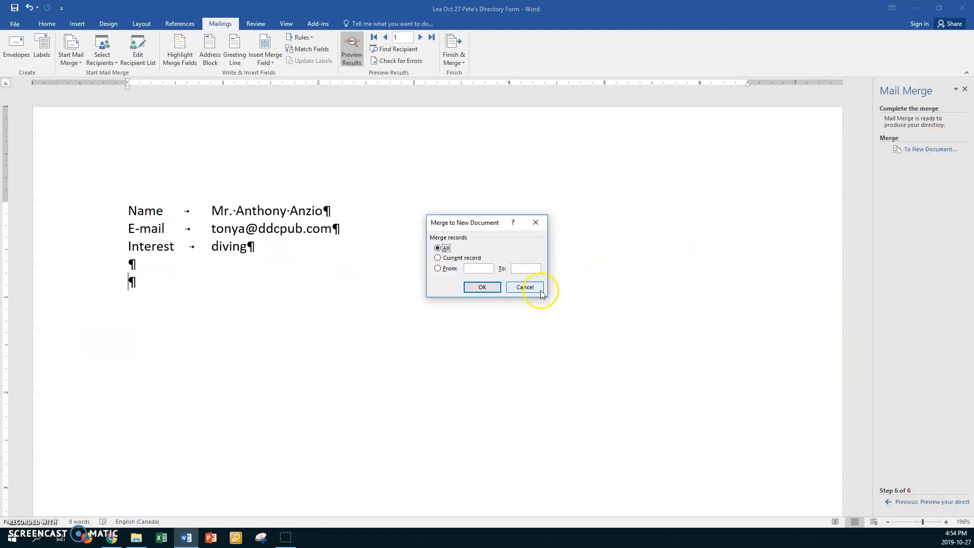
left_click(488, 288)
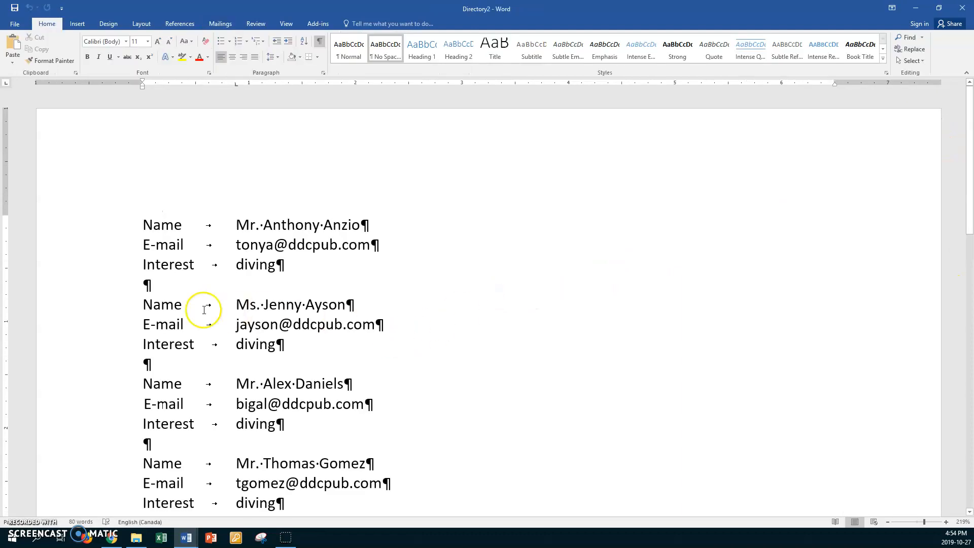
left_click(305, 267)
scroll(297, 281, "down", 3)
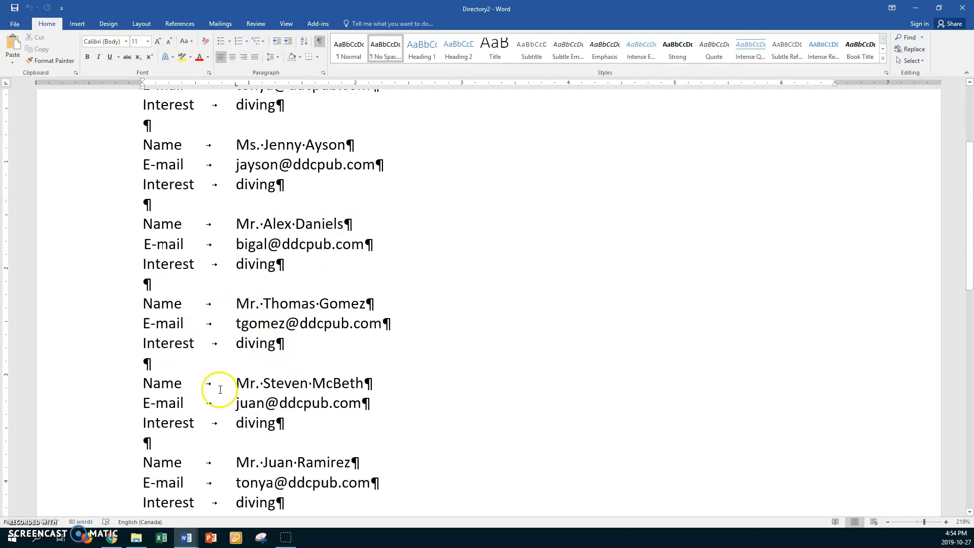
scroll(252, 407, "down", 12)
scroll(258, 408, "up", 9)
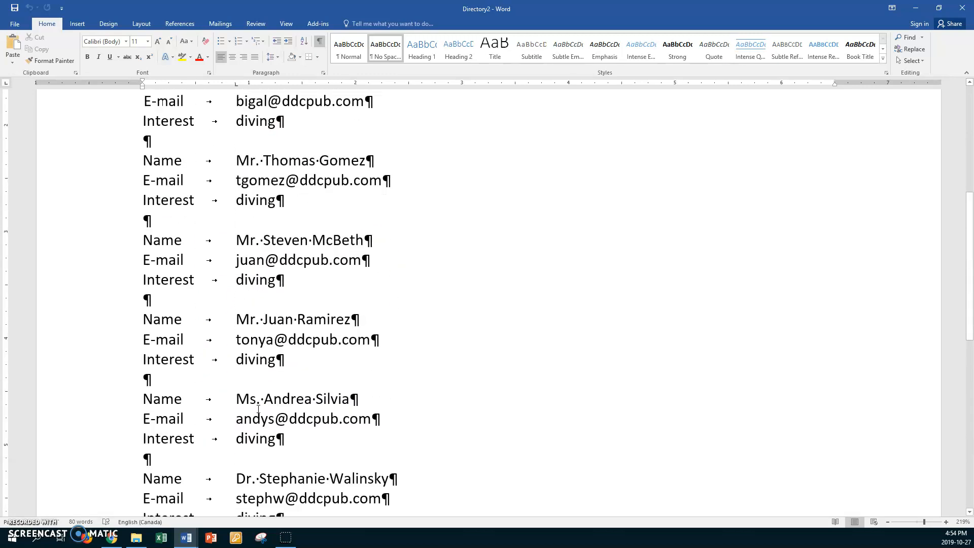
scroll(258, 409, "up", 6)
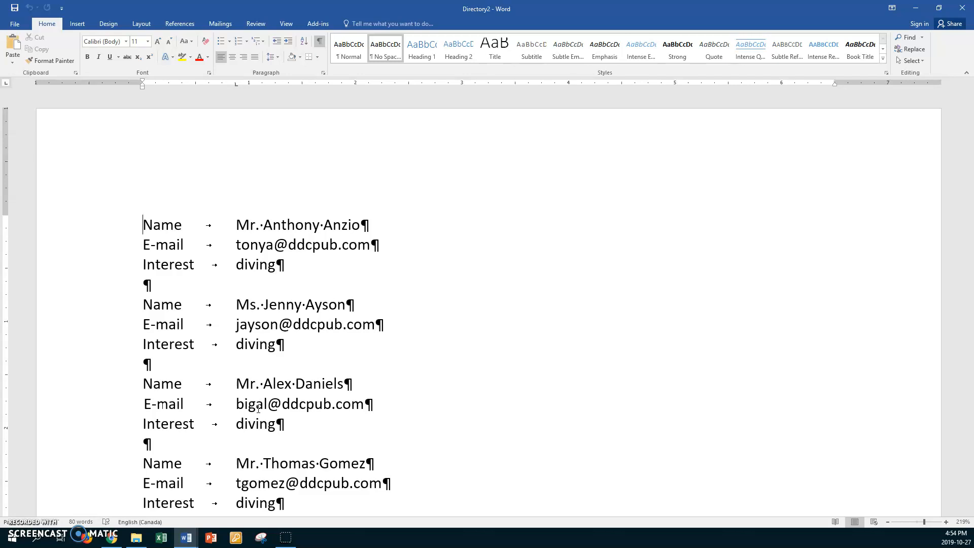
- Insert a line above the first entry of the merged directory and enter the heading "Pelican Peter's Dive shop"
key("ctrl+Home")
key("Return")
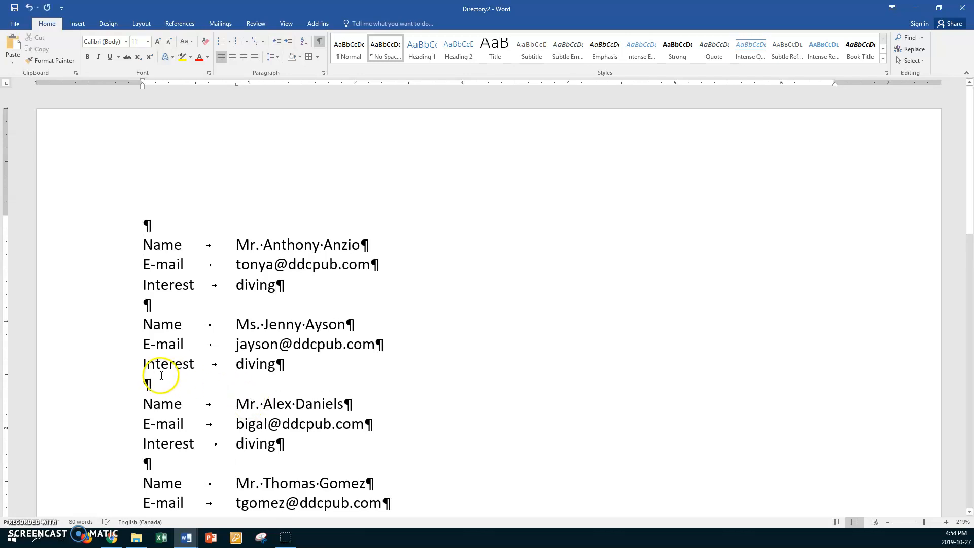
left_click(155, 219)
type("Pelican Pete")
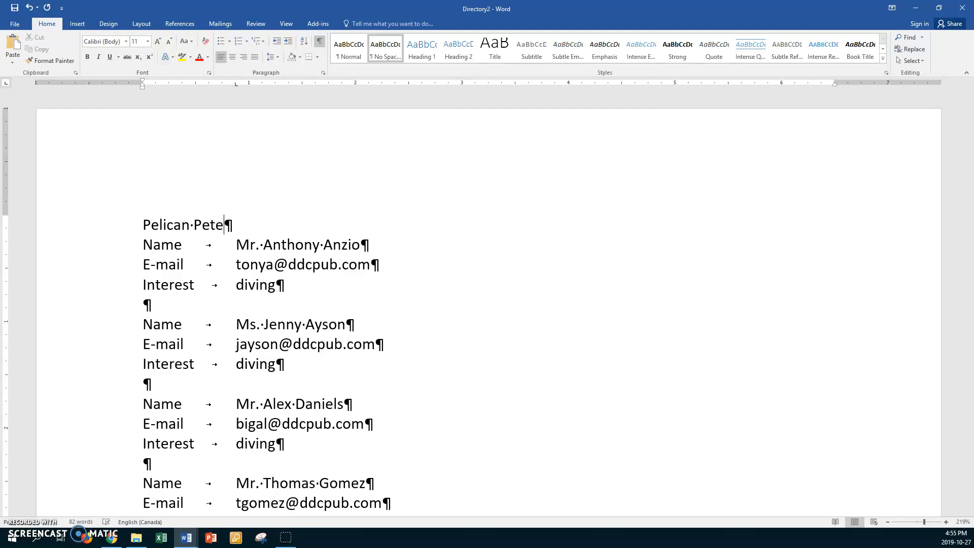
type("r's Dive shop")
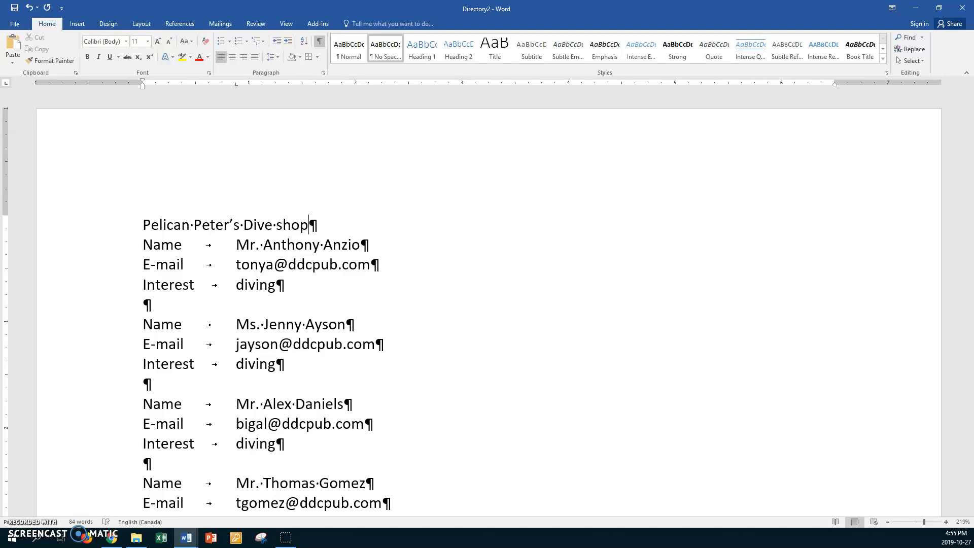
- Add the shop's street address and its city, state and ZIP code on two lines below the heading, followed by blank lines
key("Return")
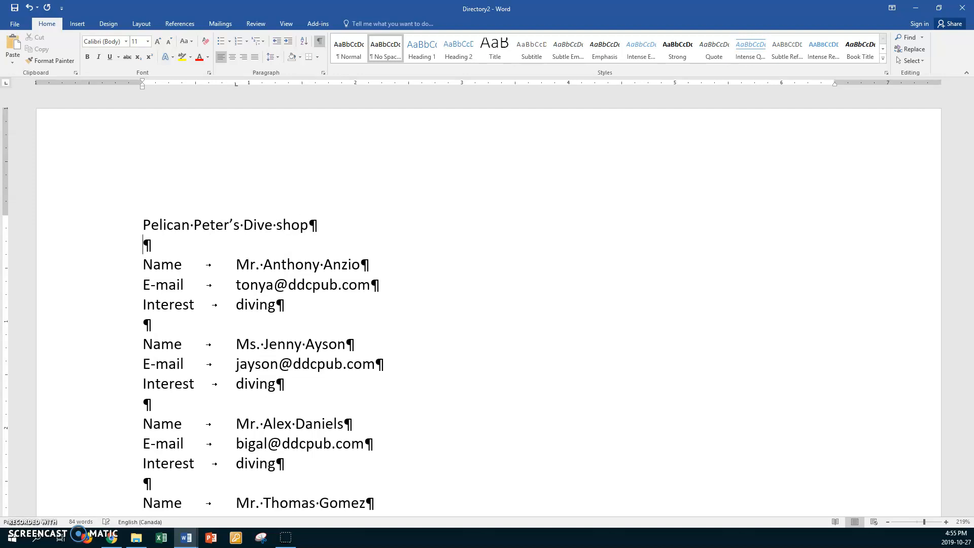
type("2200 Gulf")
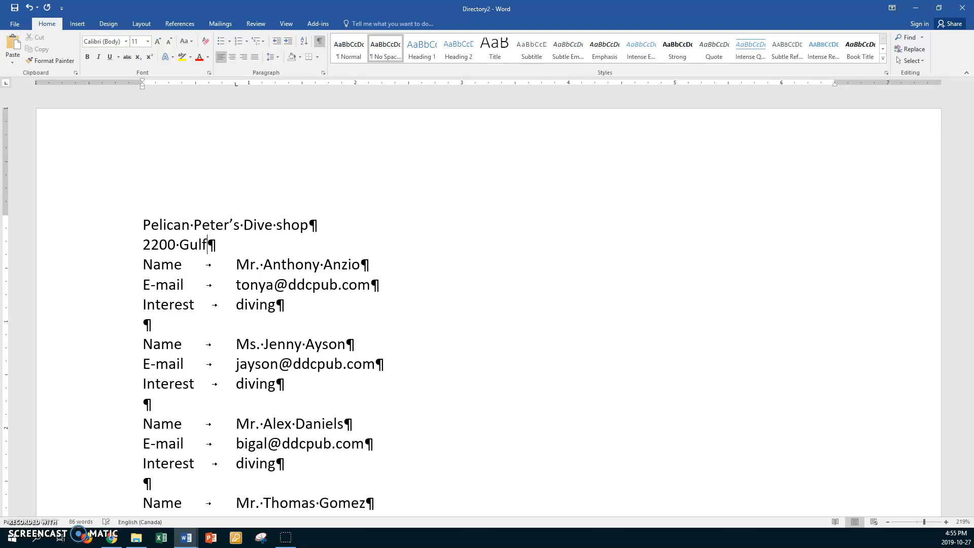
type("shore Boulev")
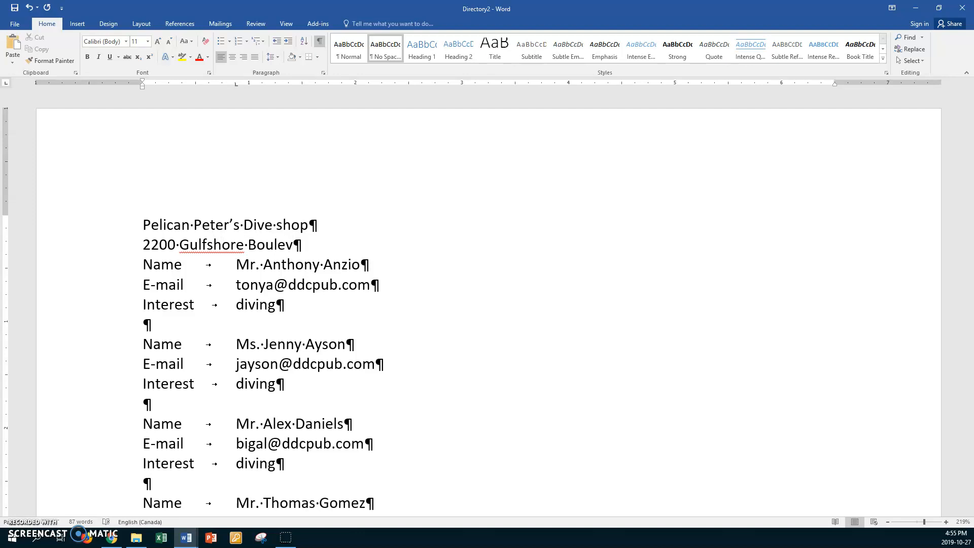
type("ard")
type("N.")
key("Return")
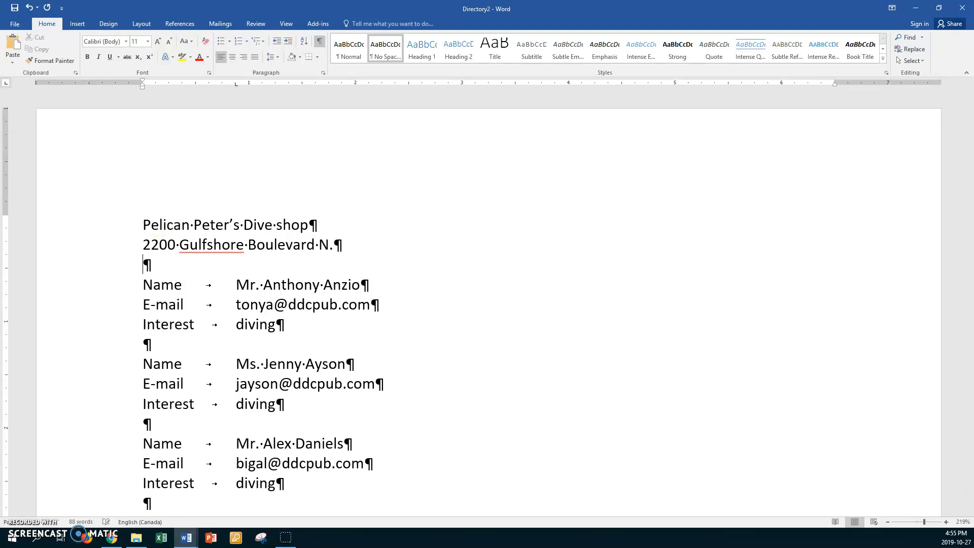
type("Naples, FL 3410")
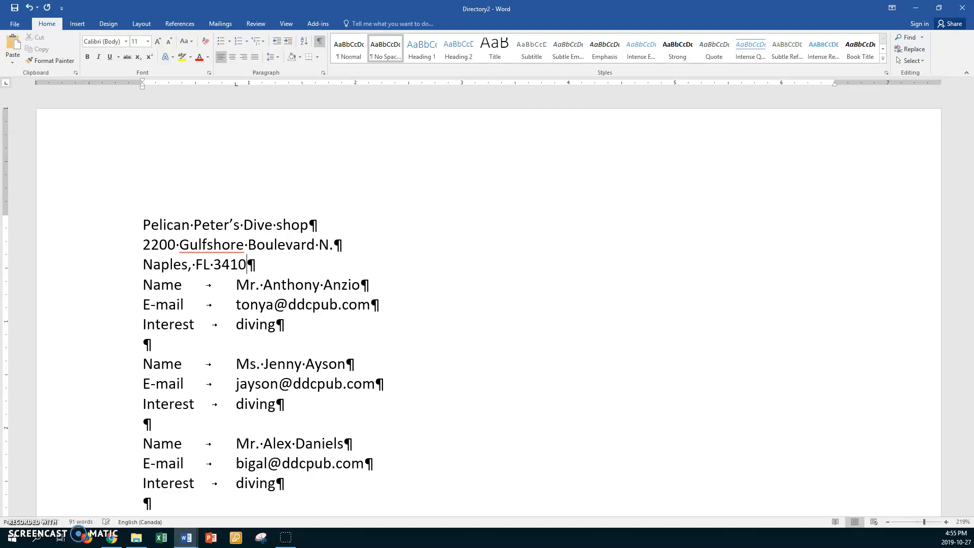
type("2")
key("Return")
key("Return")
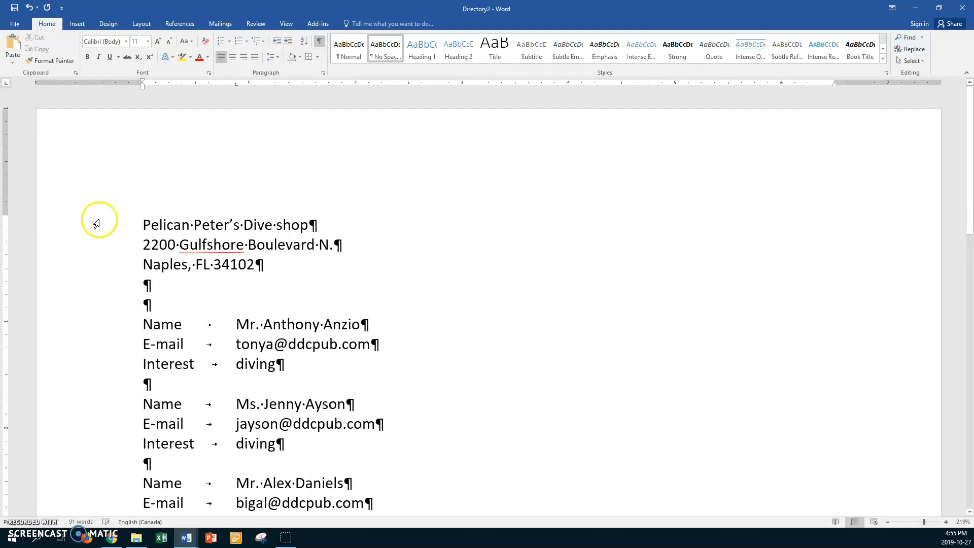
- Center the three heading lines, enlarge them to 14 pt and make them bold and italic
left_click_drag(105, 224, 110, 262)
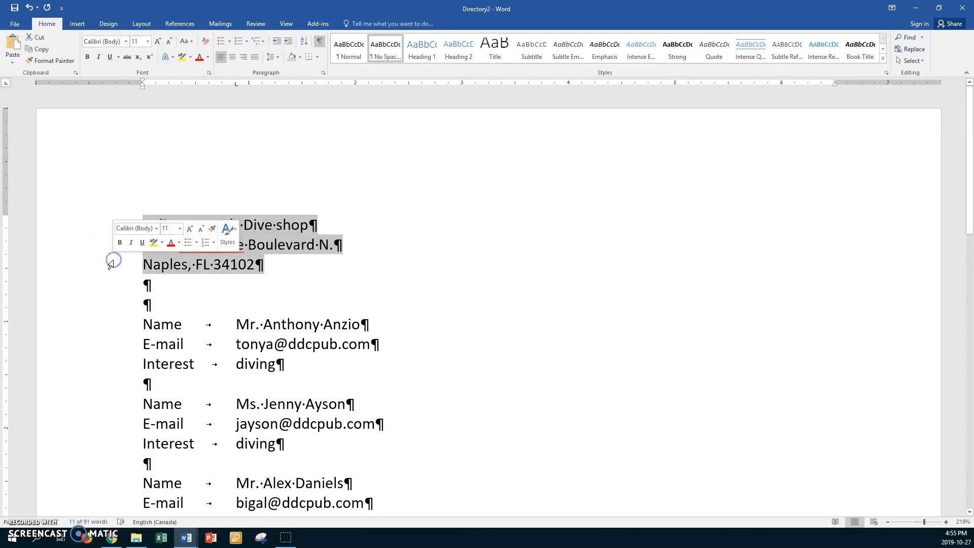
key("ctrl+e")
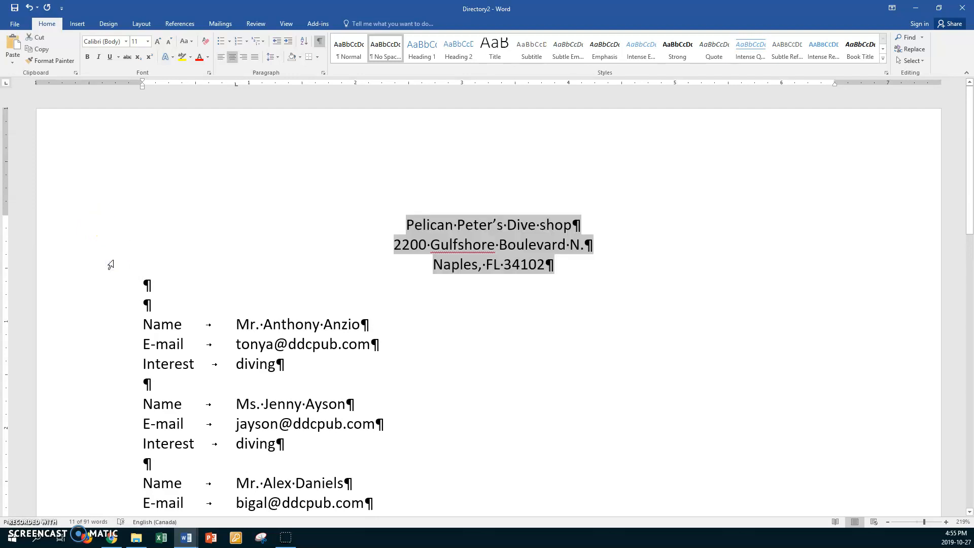
key("ctrl+shift+period")
key("ctrl+shift+period")
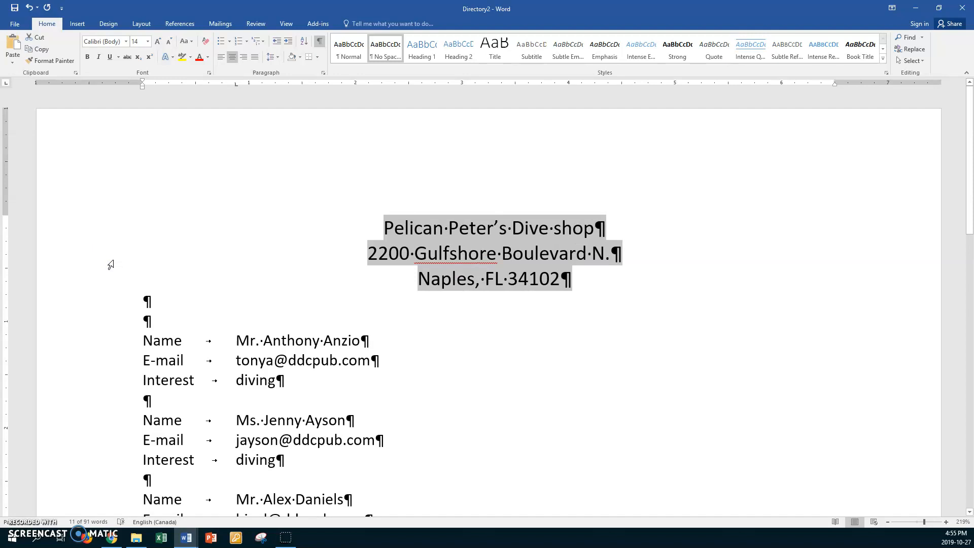
key("ctrl+b")
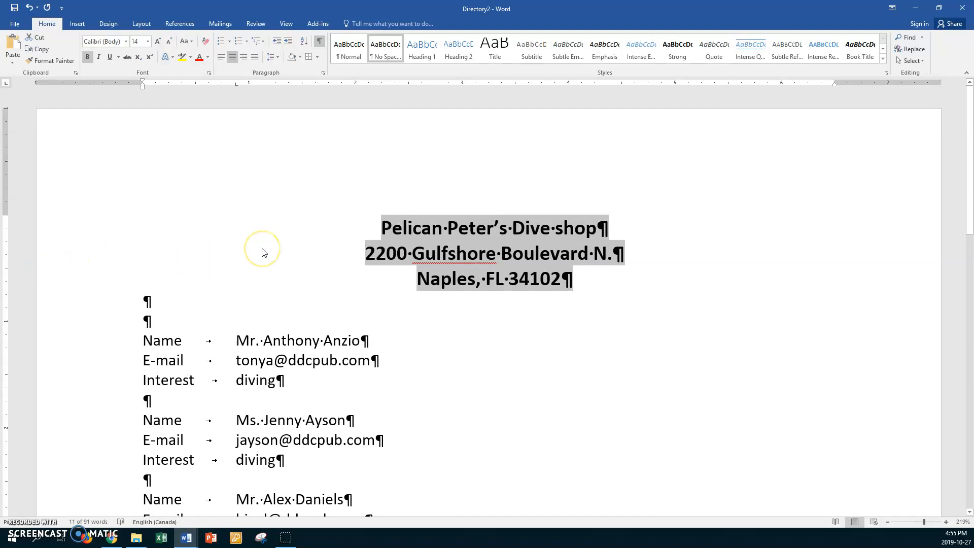
key("ctrl+i")
- Color the shop name line light blue and capitalize its last word to "Shop"
left_click_drag(384, 225, 589, 219)
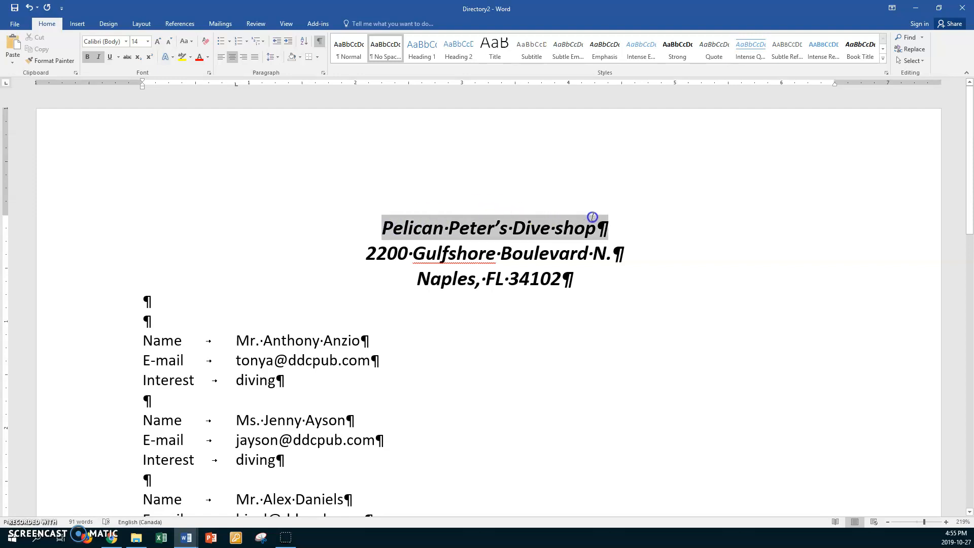
left_click(207, 57)
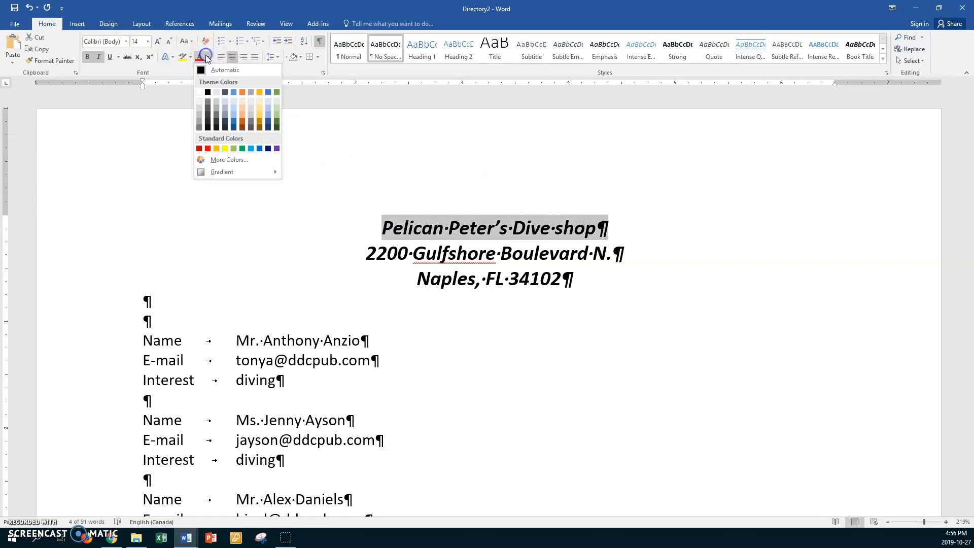
left_click(250, 148)
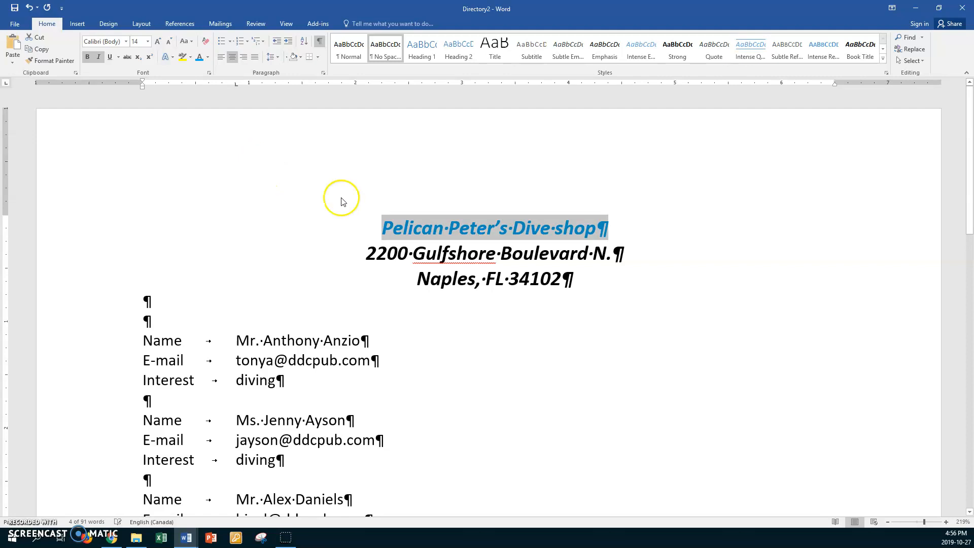
left_click(560, 226)
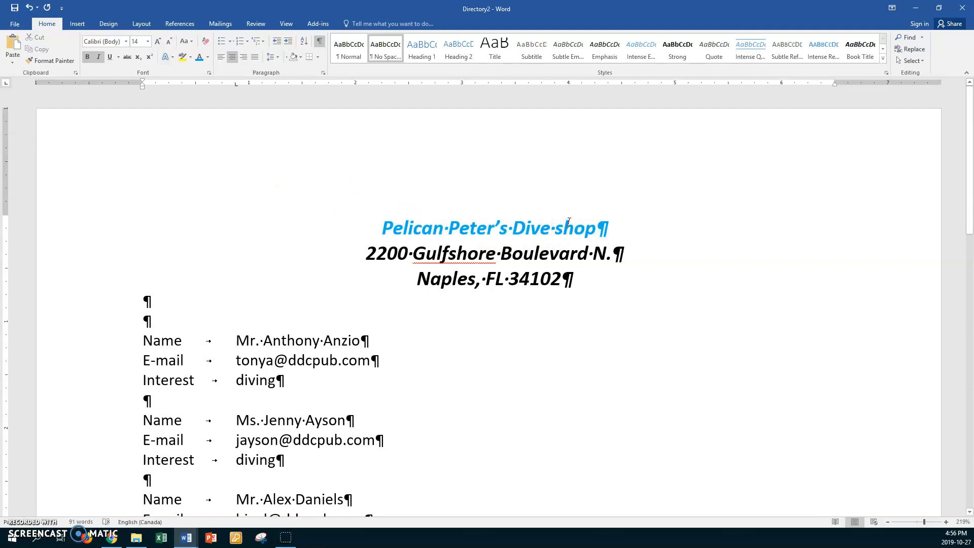
key("shift+F3")
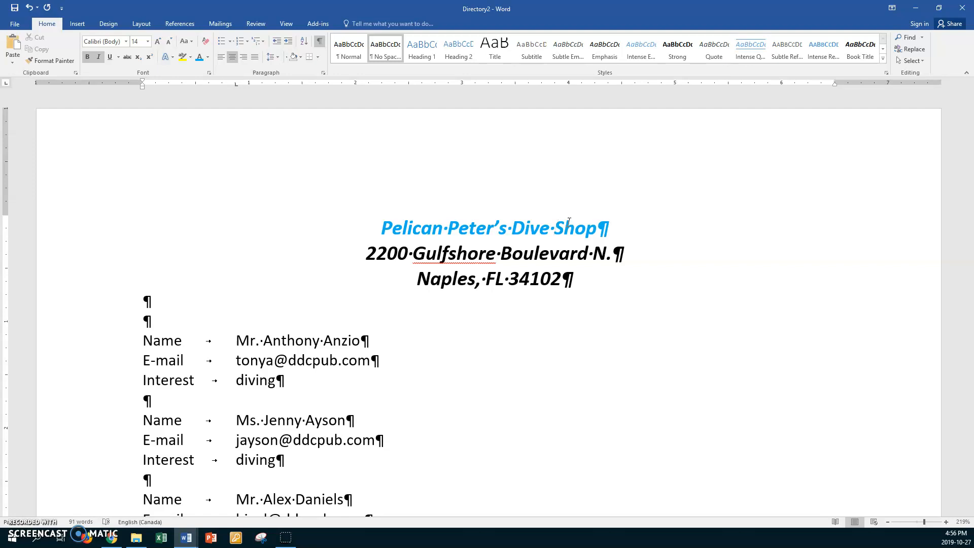
- Save the merged document under the directory form's file name, with "Form" replaced by "Merged"
key("F12")
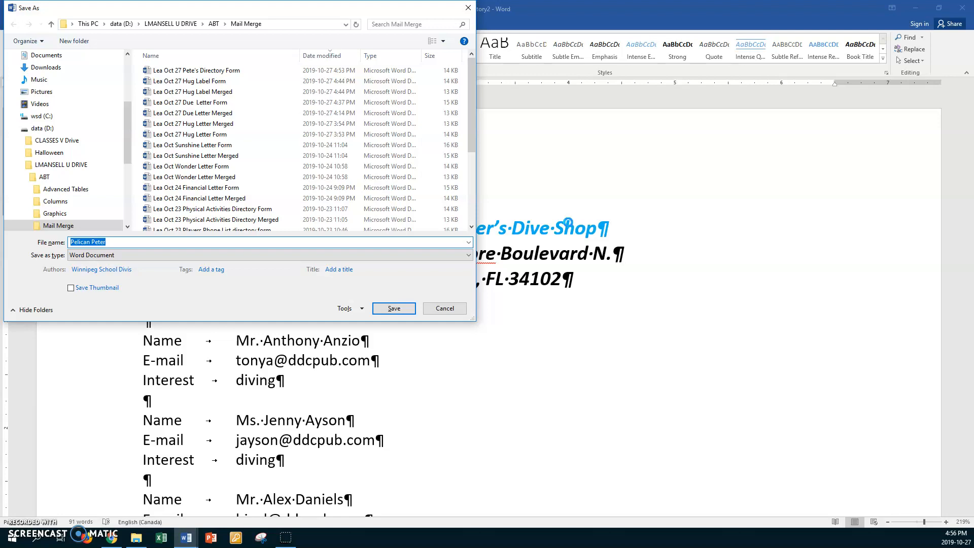
left_click(228, 76)
double_click(151, 242)
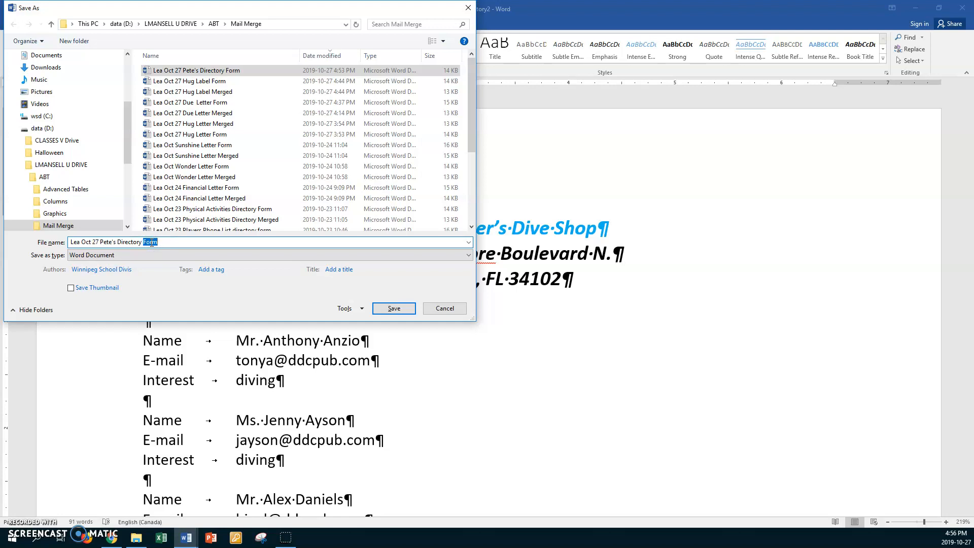
type("Merged")
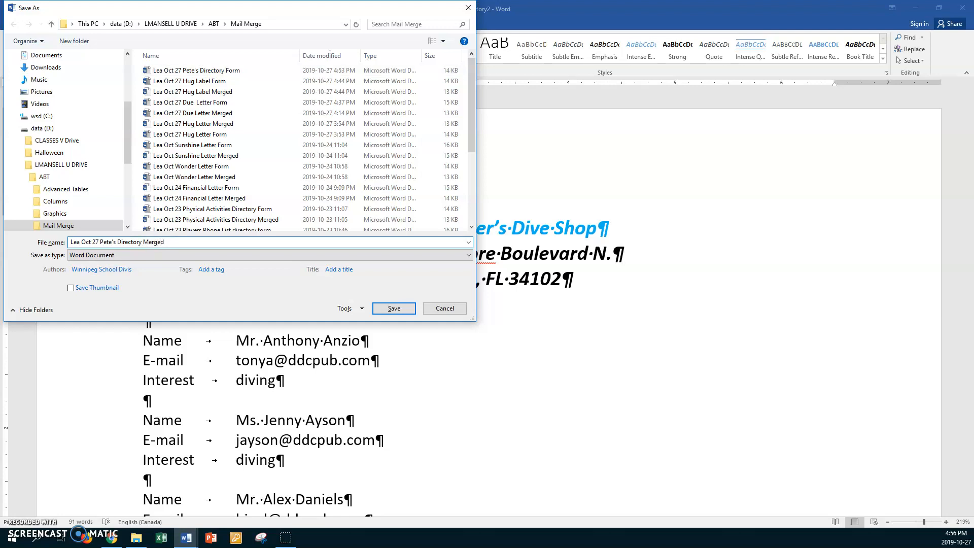
left_click(394, 307)
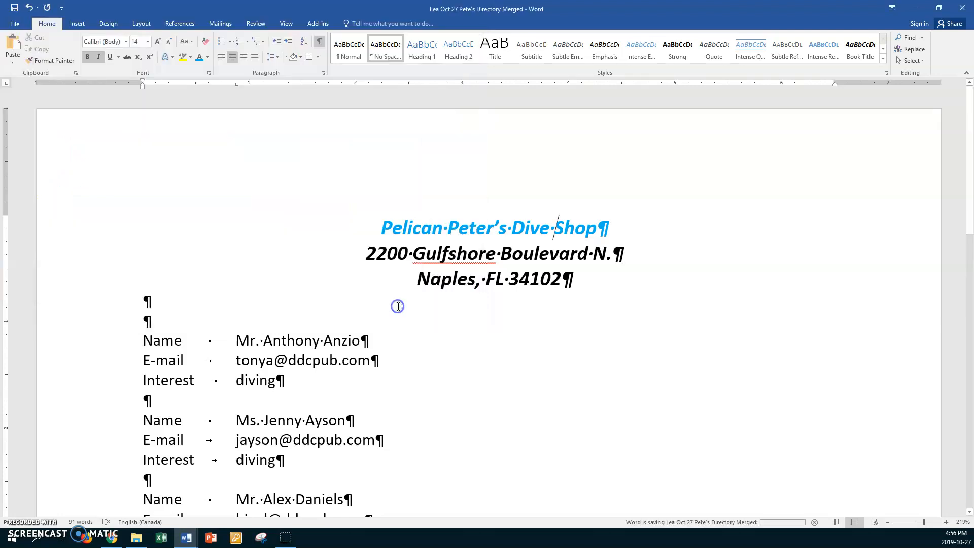
- Copy the three-line heading with the blank line below it, and close the merged document
left_click_drag(87, 229, 76, 302)
key("ctrl+c")
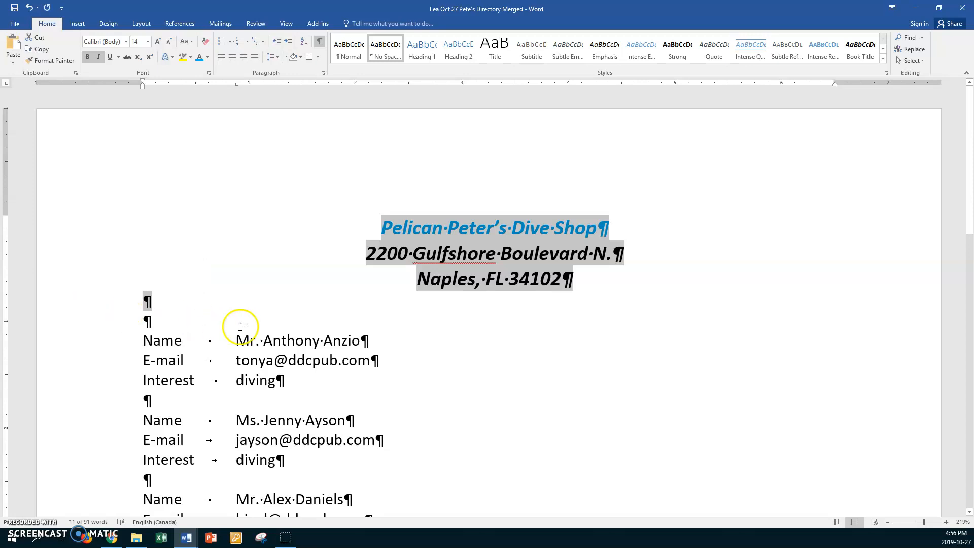
left_click(396, 361)
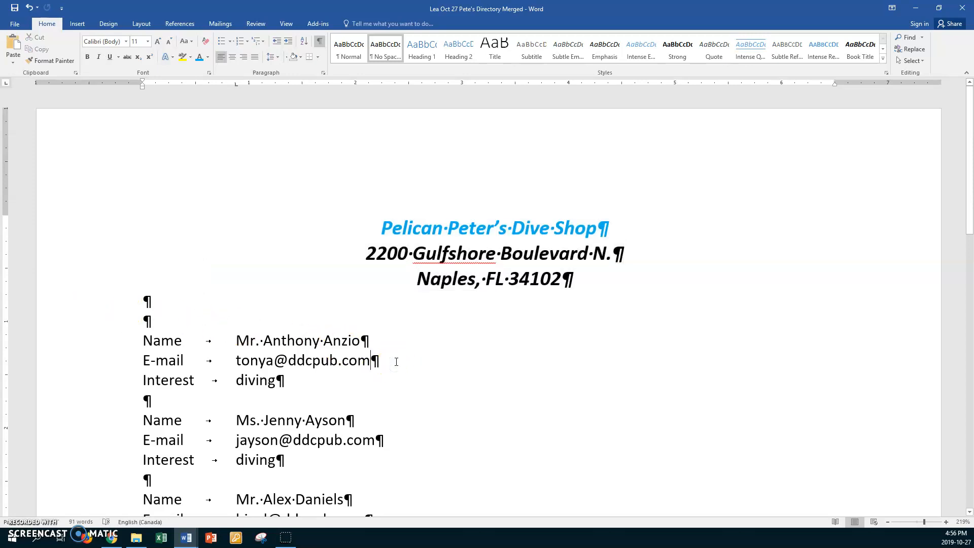
left_click(964, 7)
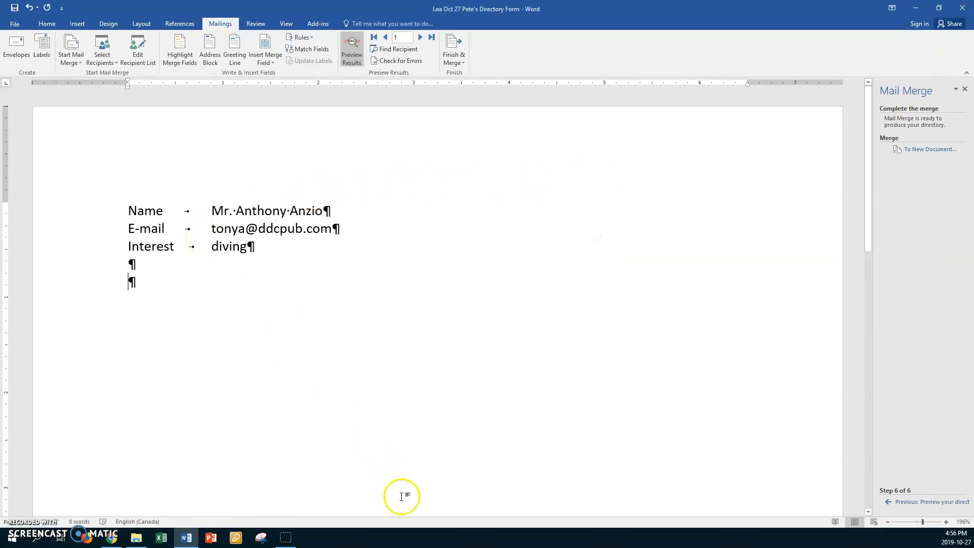
- Go back to arranging the directory and paste the heading above the Name line, leaving one blank line between them
left_click(889, 503)
left_click(889, 502)
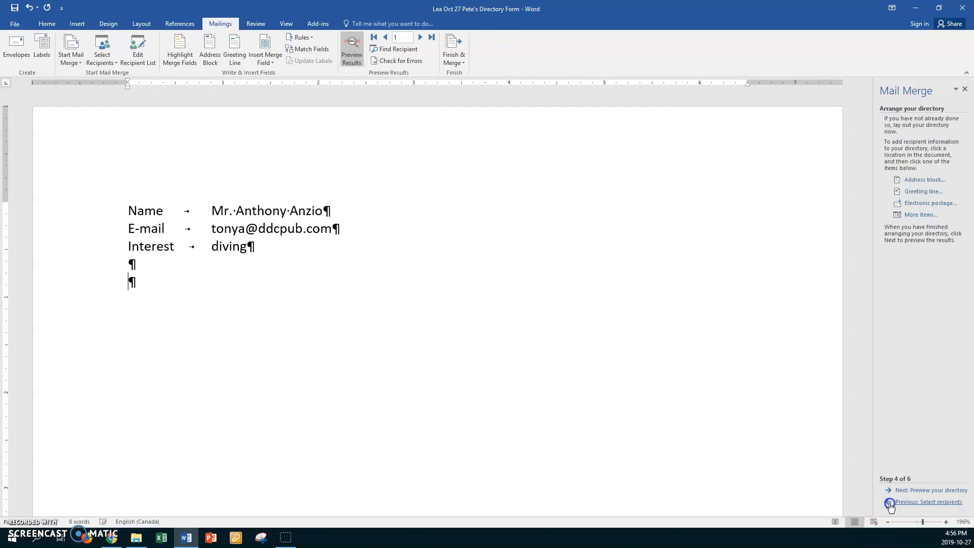
left_click(127, 209)
key("Return")
key("Return")
left_click(140, 211)
key("ctrl+v")
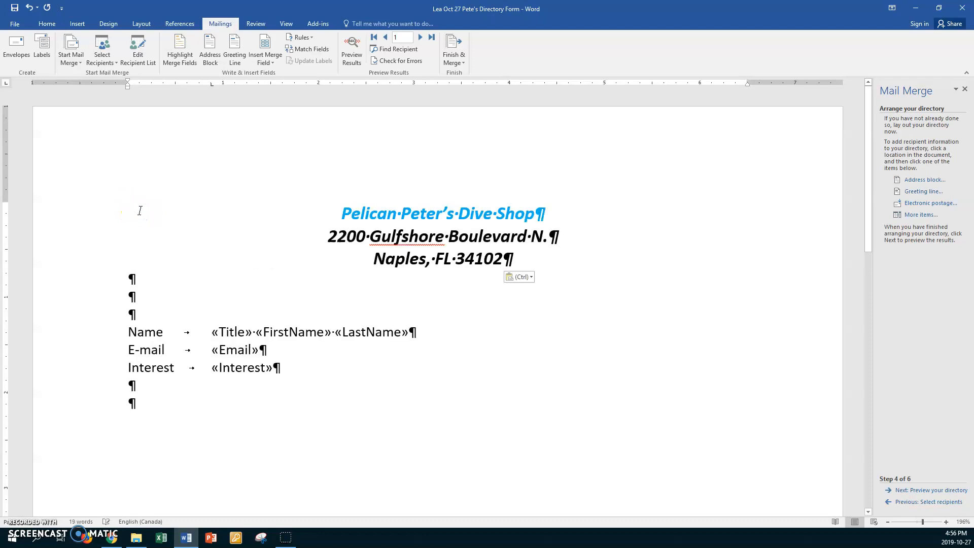
left_click(146, 278)
key("Delete")
key("Delete")
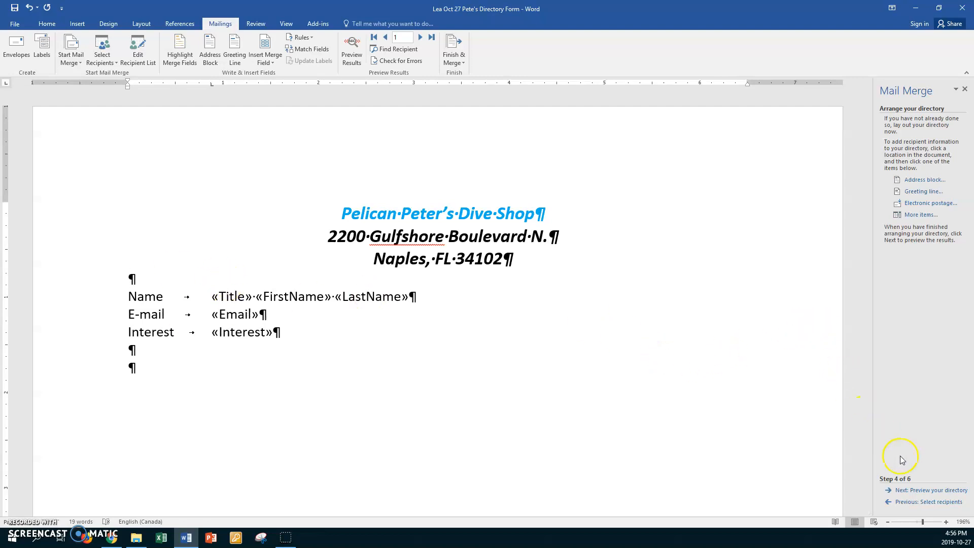
- Merge all records of the form with the pasted heading into a new document and look through the result
left_click(922, 490)
left_click(924, 491)
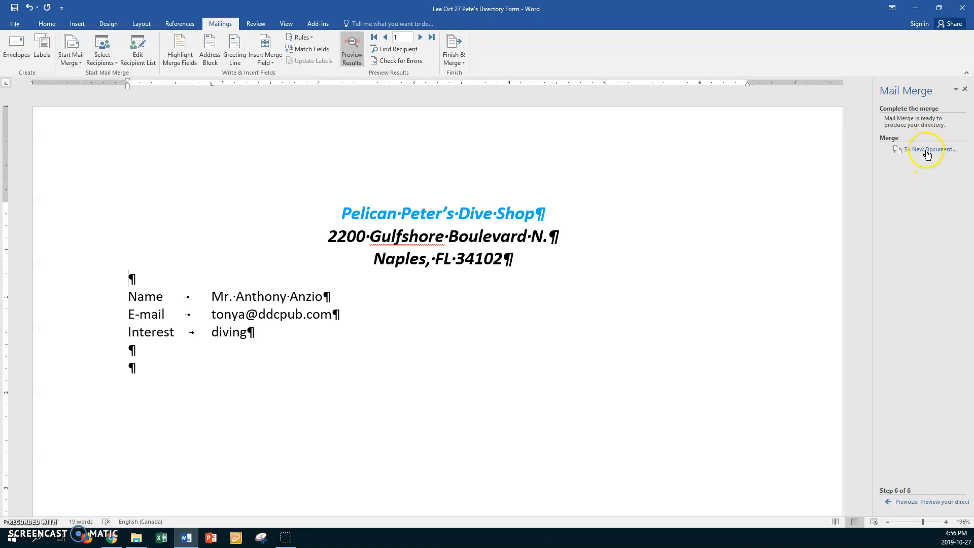
left_click(926, 152)
left_click(483, 285)
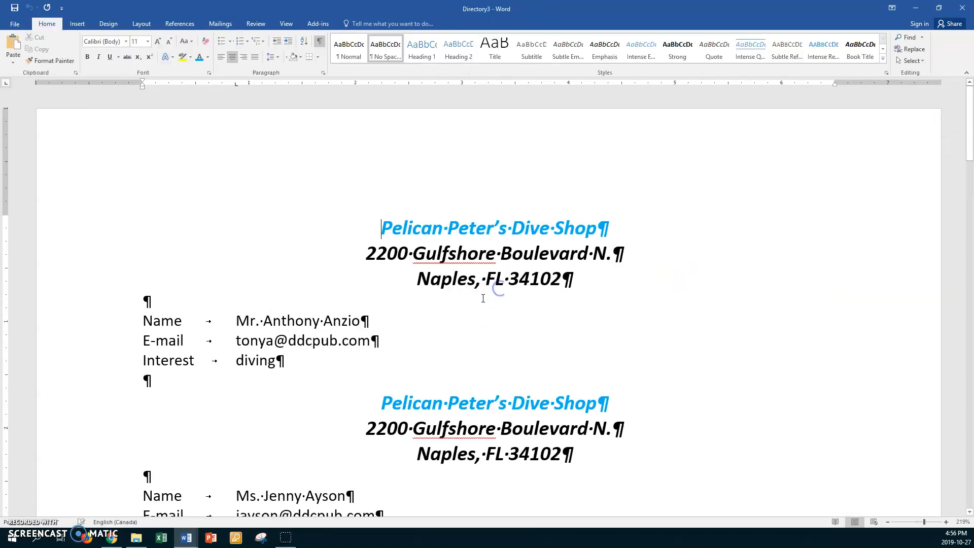
scroll(483, 298, "down", 5)
scroll(481, 300, "down", 15)
scroll(481, 300, "down", 20)
scroll(480, 300, "up", 20)
scroll(480, 301, "up", 20)
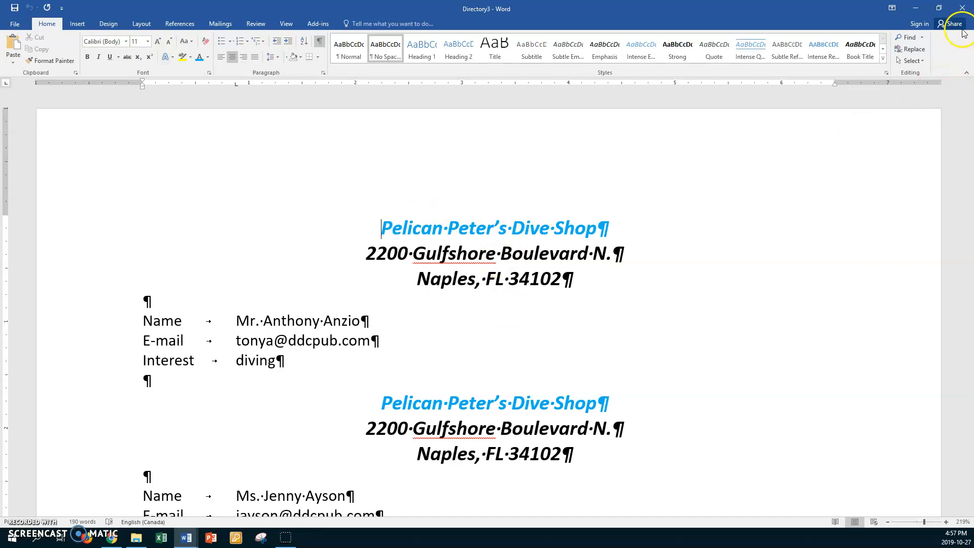
- Close the new merged document without saving and delete the heading and its blank line from the directory form
left_click(961, 8)
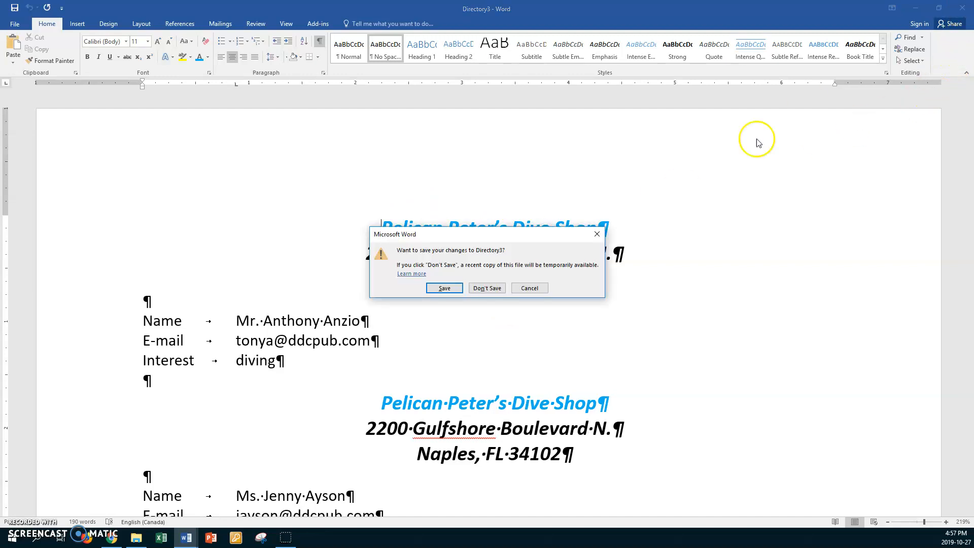
left_click(495, 287)
left_click(387, 312)
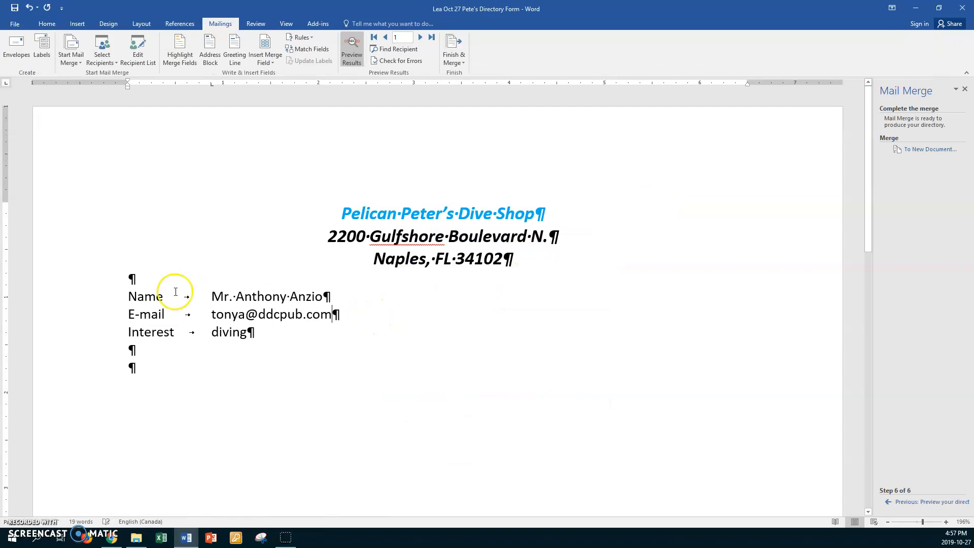
left_click_drag(102, 209, 84, 277)
key("Delete")
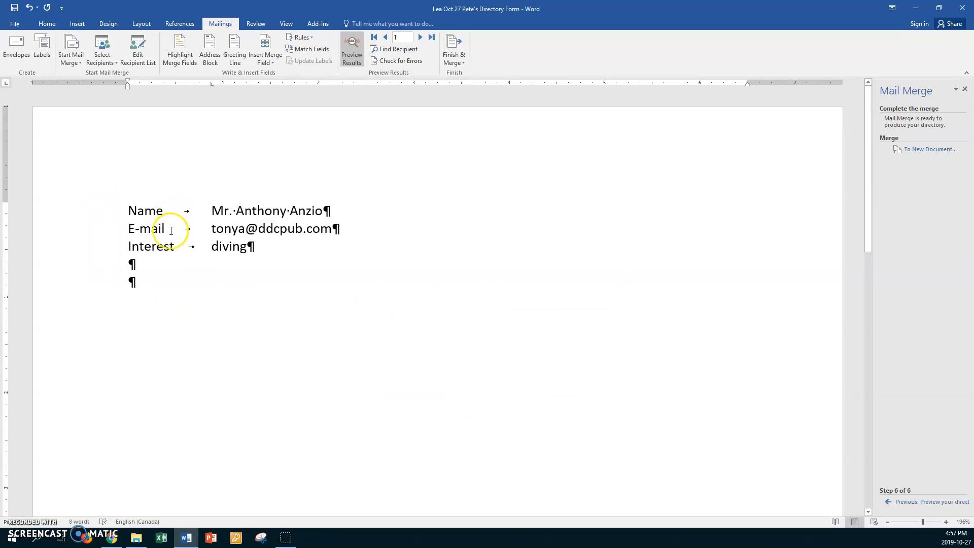